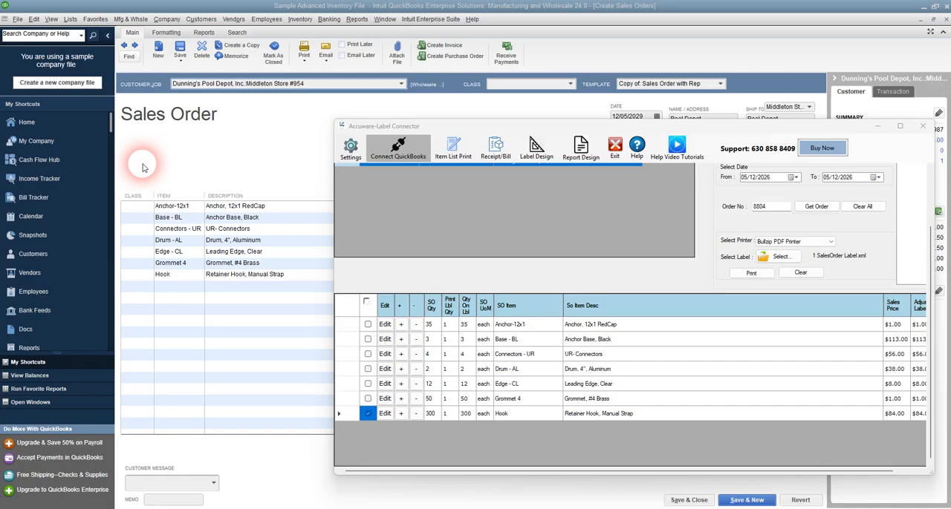
- Review the sales order lines loaded in Label Connector, and clear its window away from the QuickBooks sales order
drag(729, 131, 639, 115)
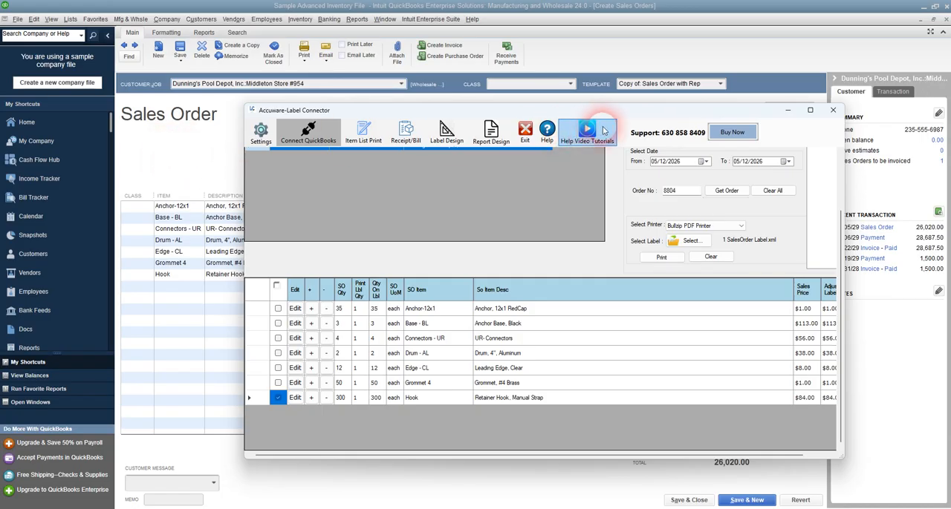
drag(629, 112, 666, 172)
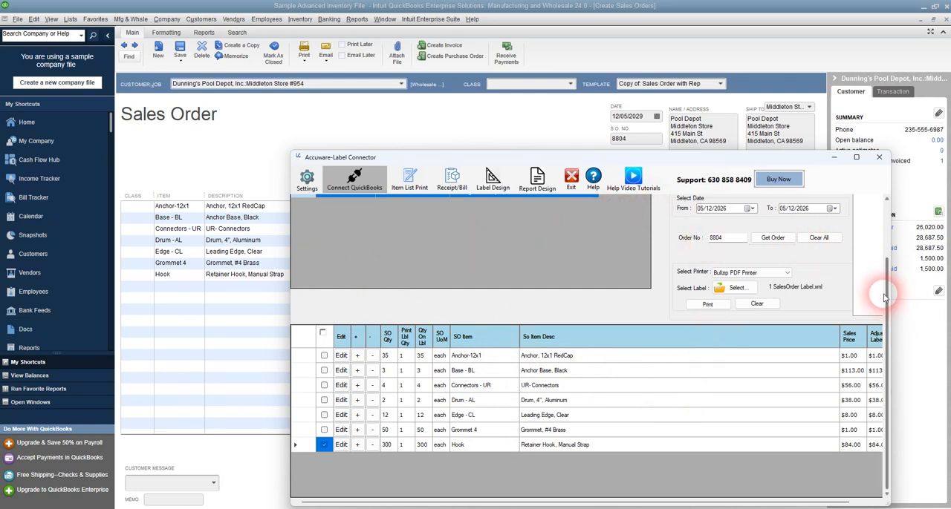
scroll(887, 282, up, 2)
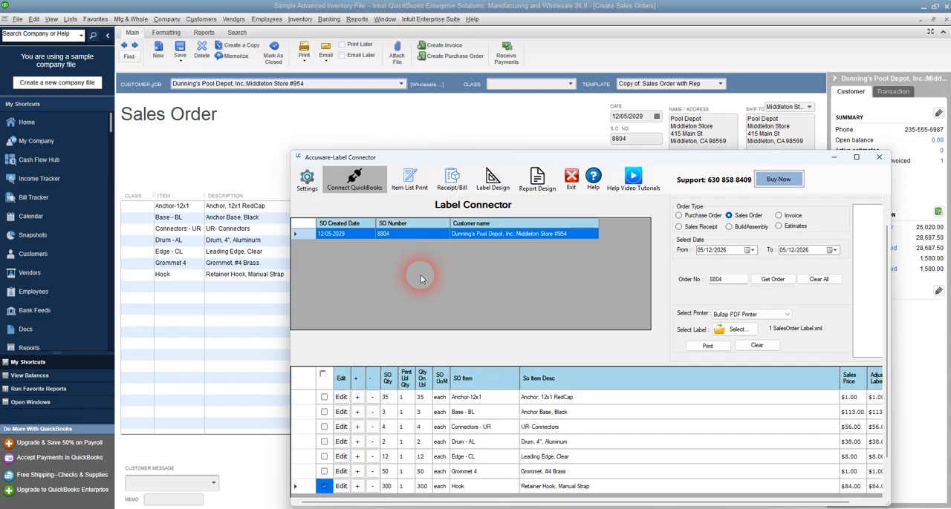
drag(437, 158, 949, 157)
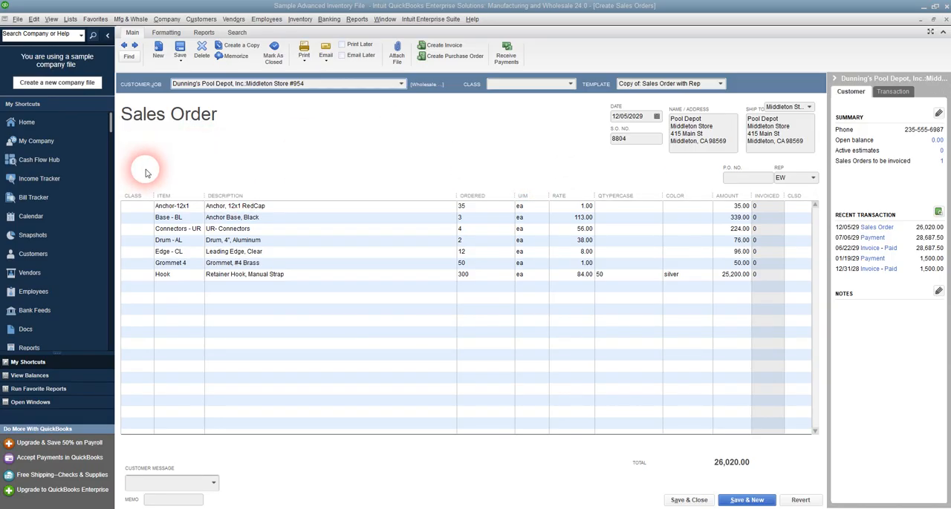
- Open the data layout customization of the sales order template and review its header fields
click(165, 34)
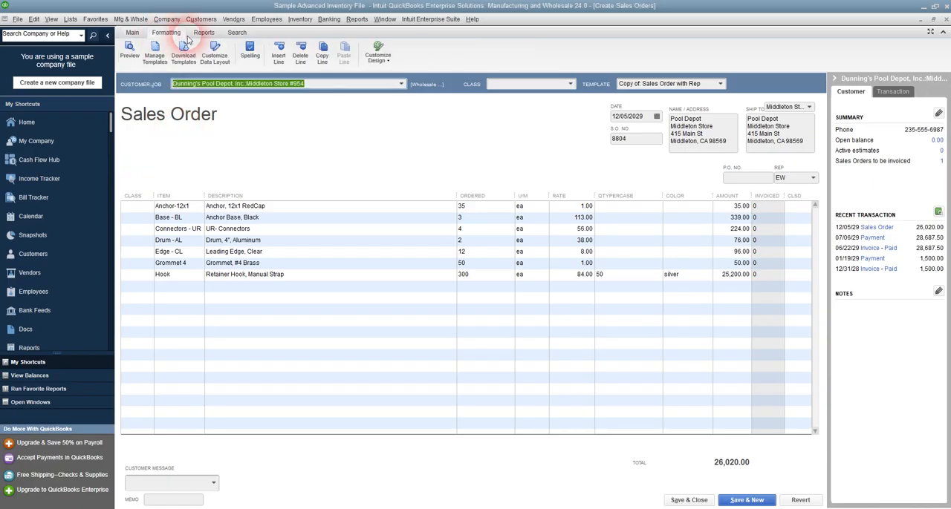
click(223, 63)
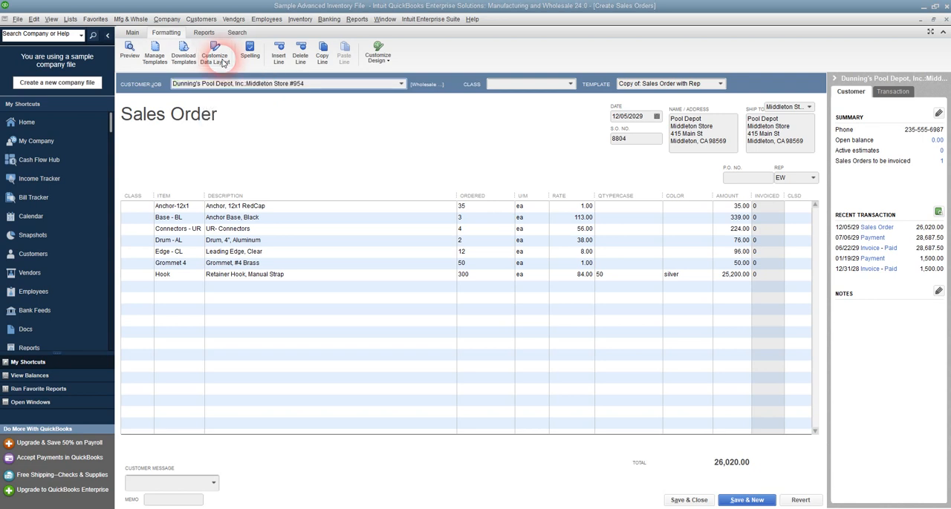
drag(950, 113, 568, 123)
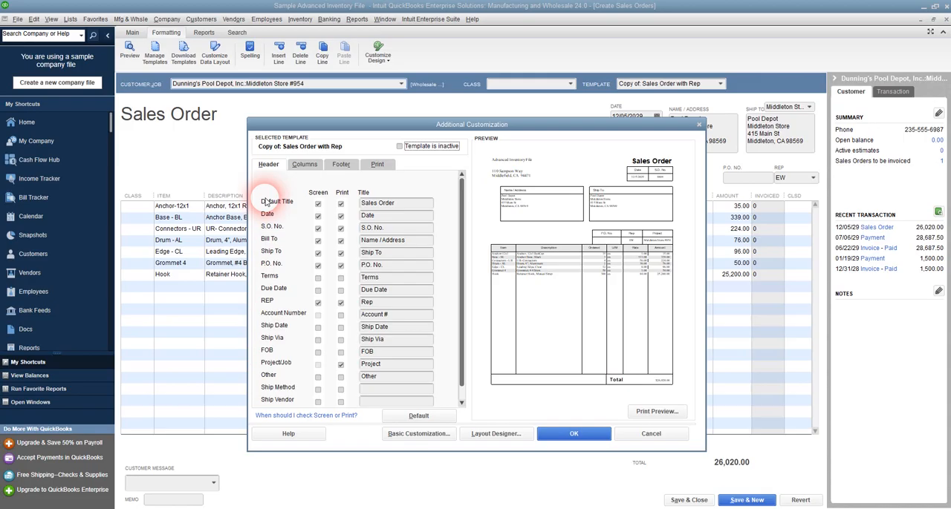
scroll(286, 330, down, 1)
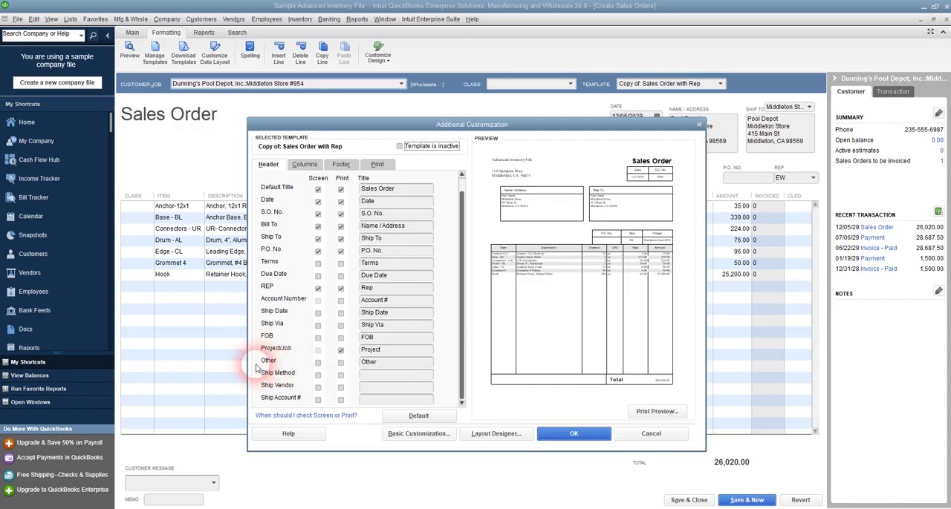
- Review the template's column settings, including the QtyPerCase and Color custom fields, and accept the layout as it is
click(303, 165)
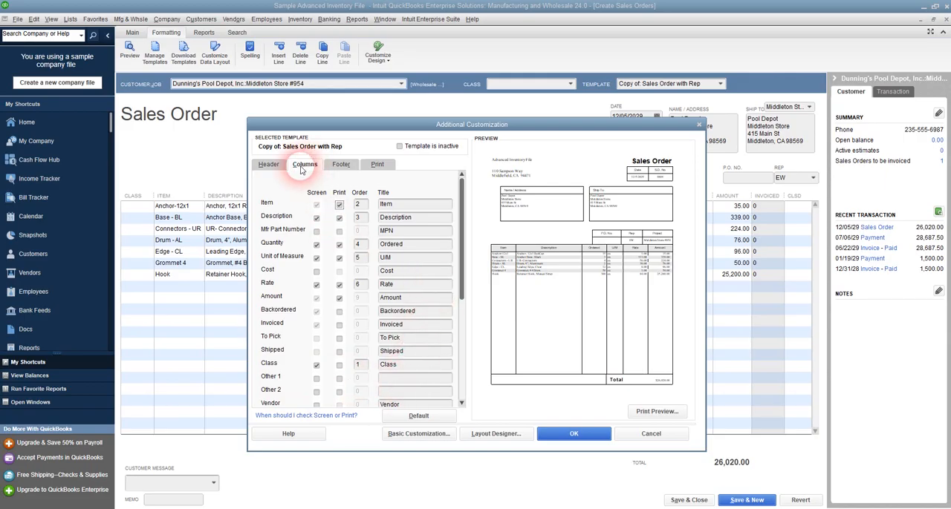
drag(459, 287, 463, 391)
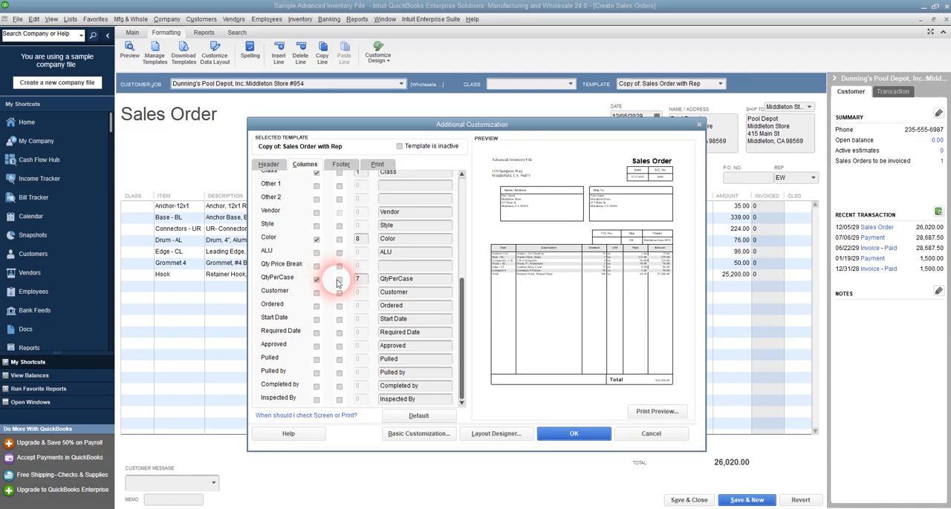
click(422, 285)
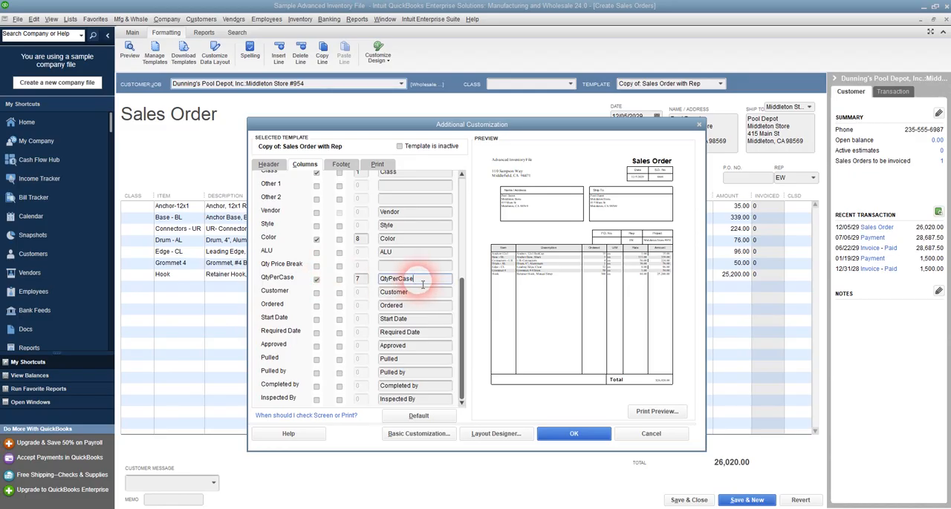
drag(423, 285, 385, 280)
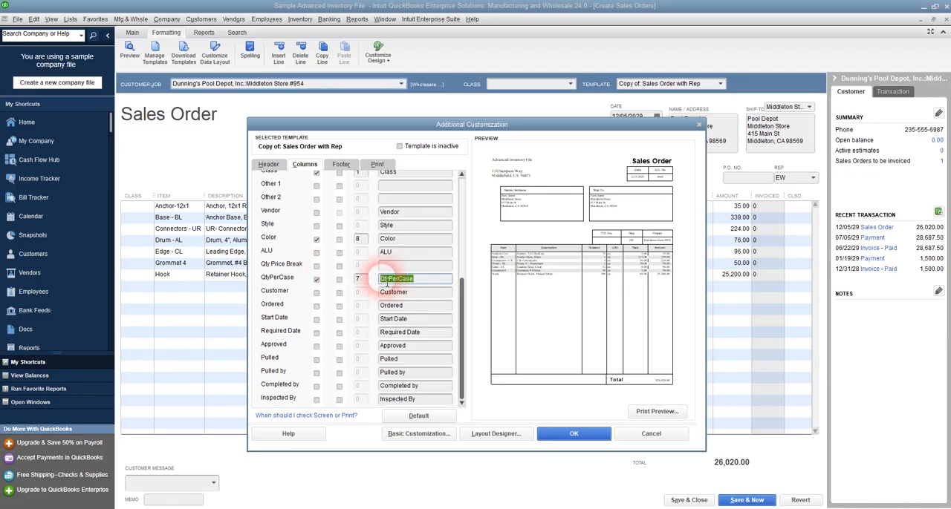
click(423, 285)
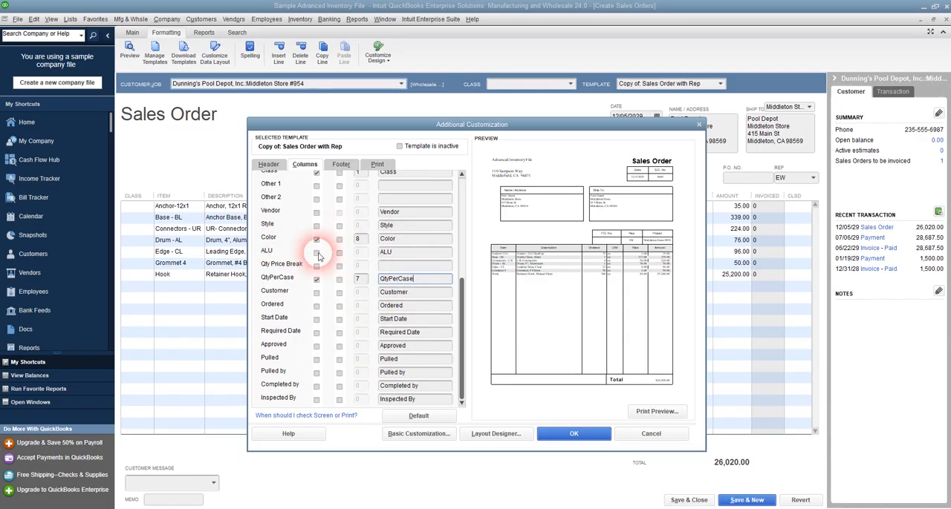
click(562, 438)
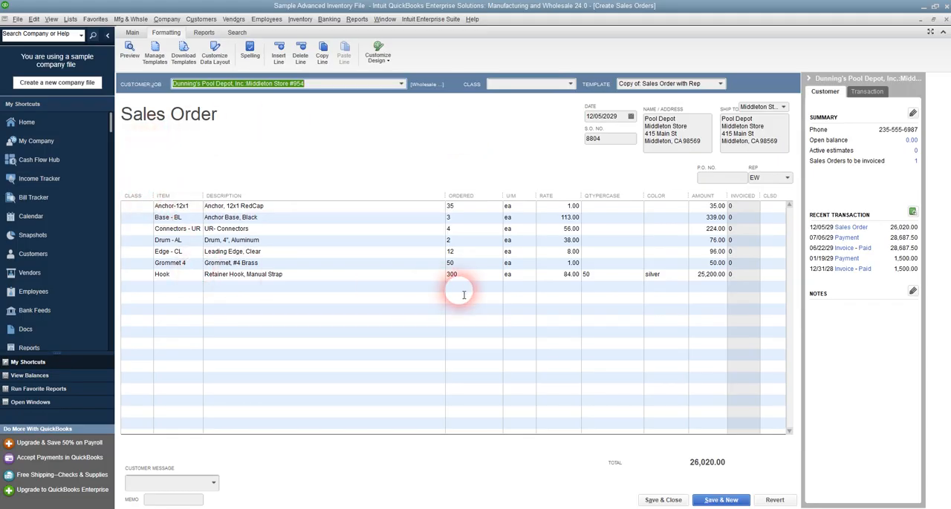
- Compare the ordered quantities on the sales order lines with the Qty On Lbl values in Label Connector
click(459, 208)
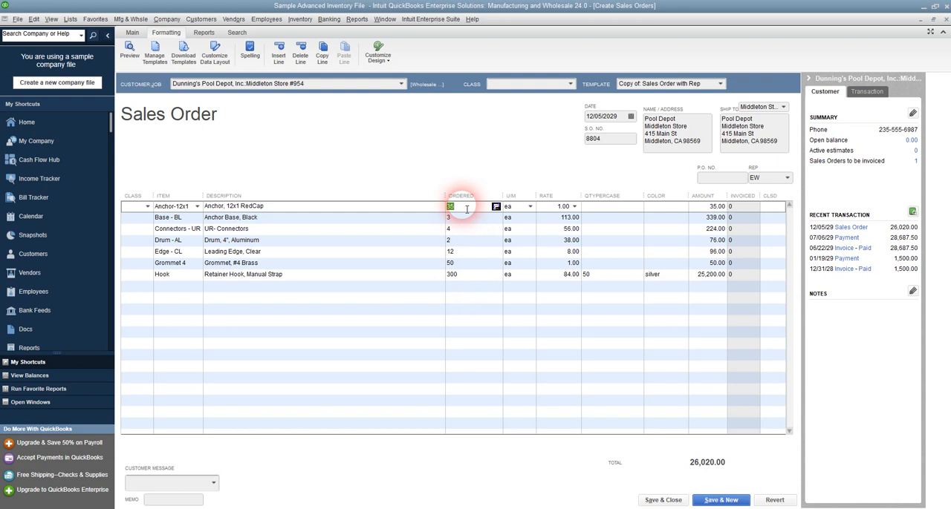
click(463, 218)
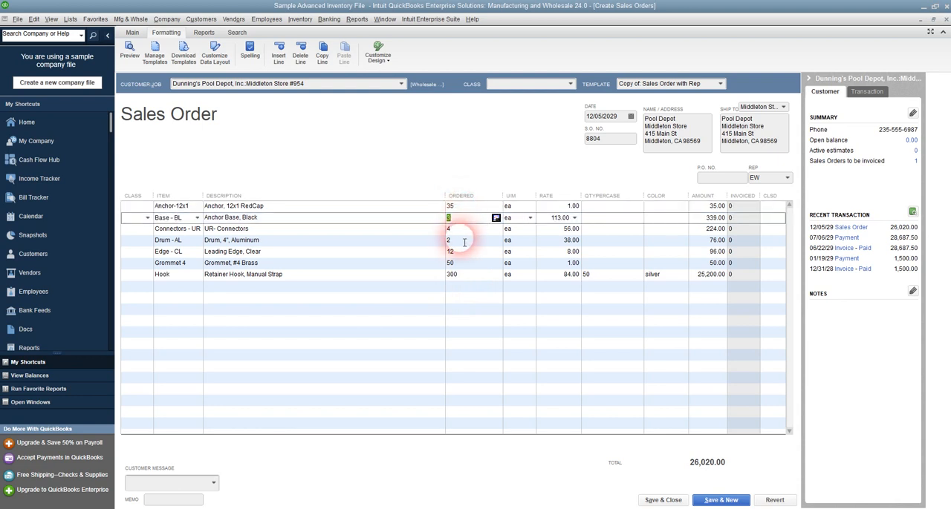
click(462, 243)
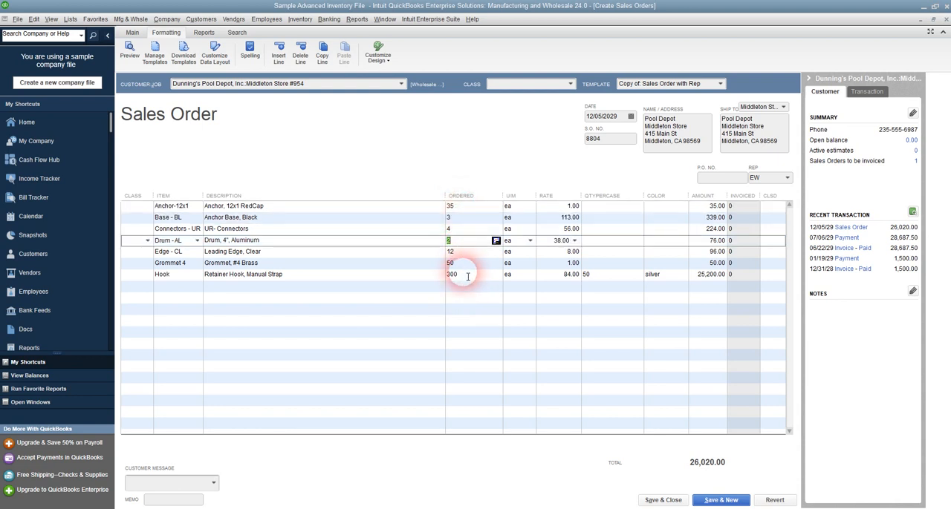
click(466, 276)
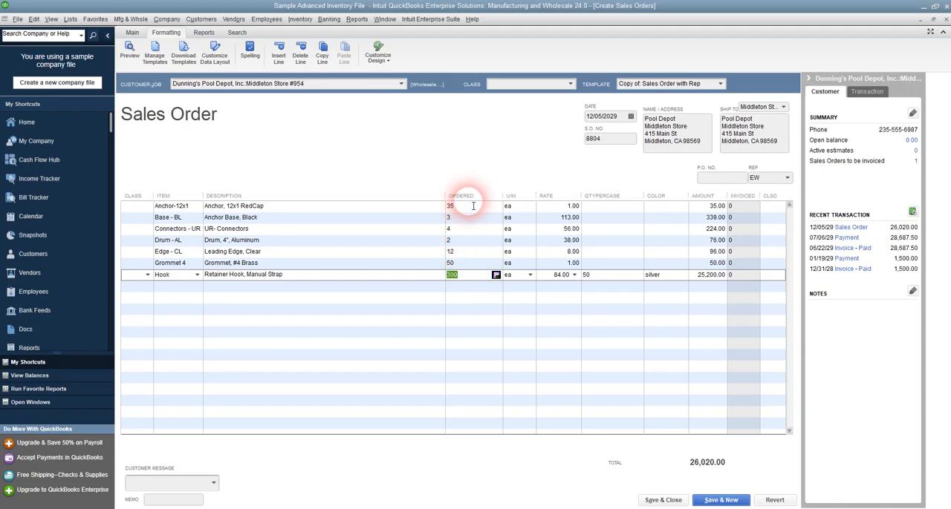
drag(743, 1, 683, 131)
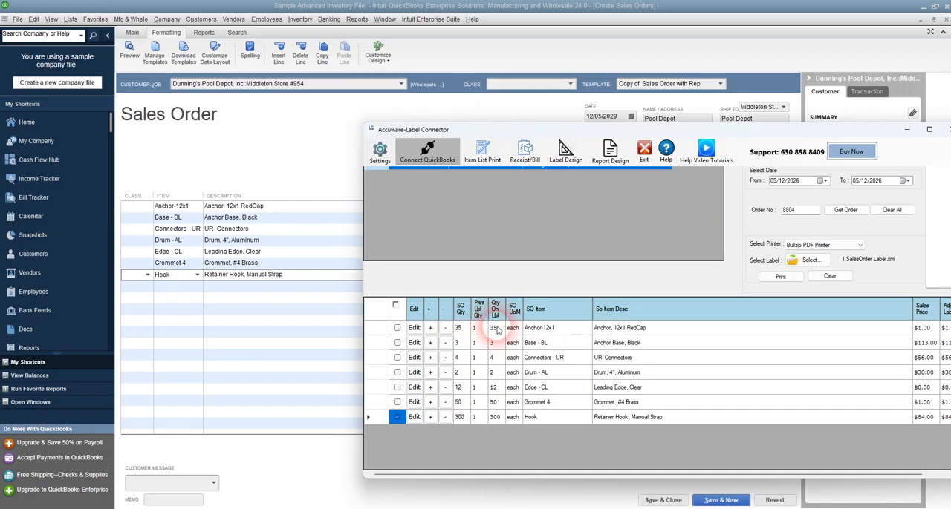
drag(552, 130, 950, 111)
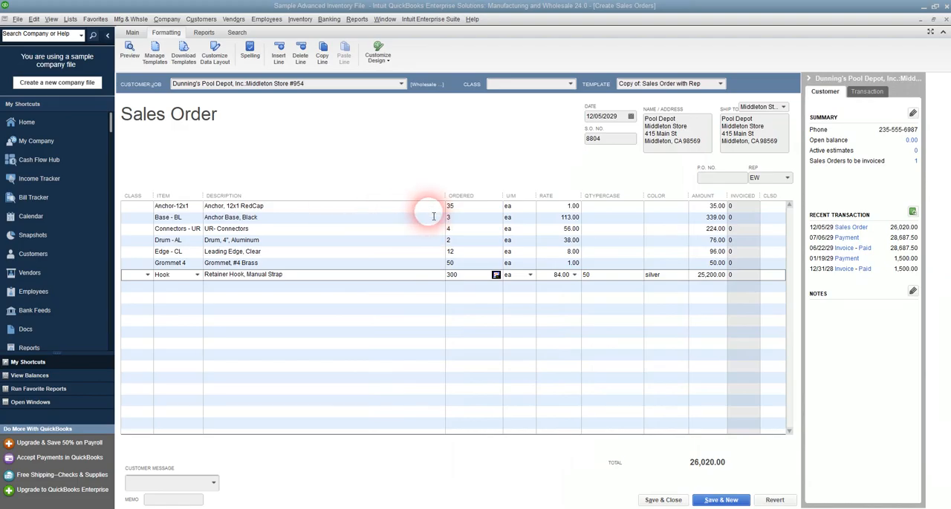
click(455, 206)
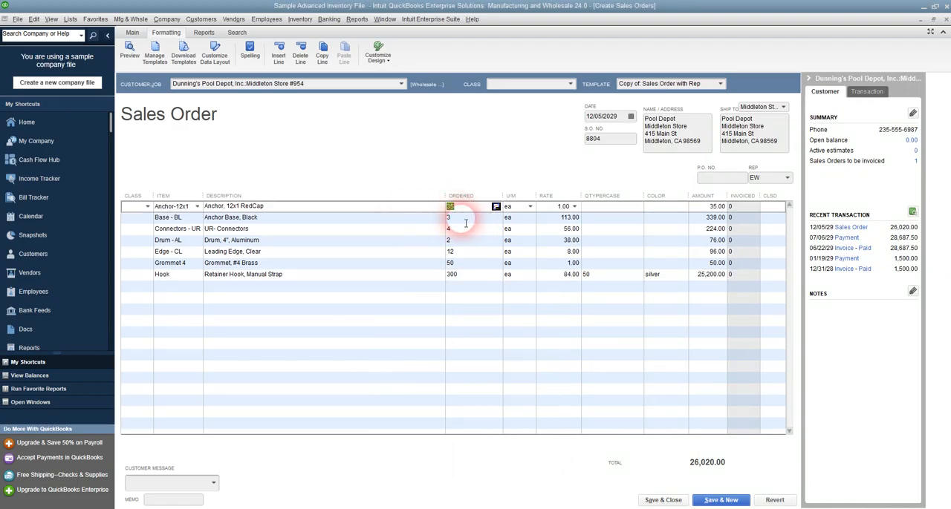
click(466, 223)
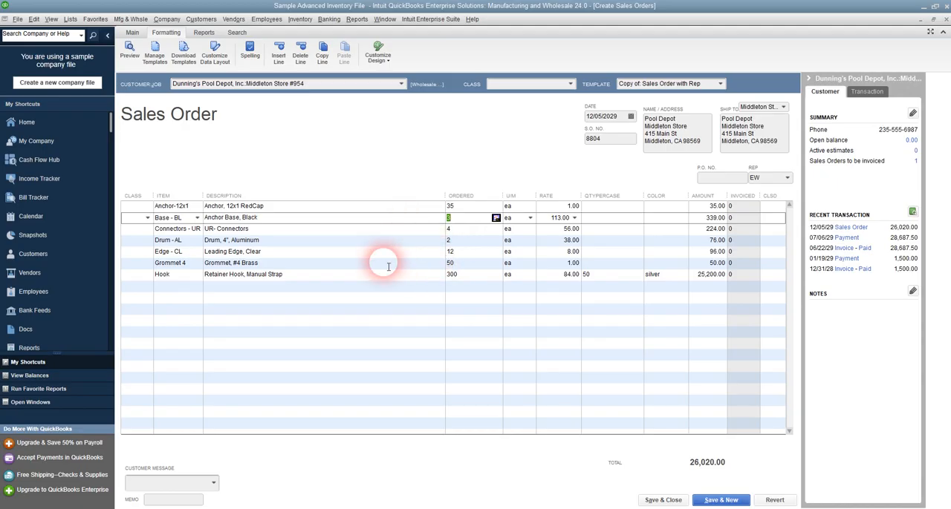
- Examine the Color custom field on the Hook line of the sales order
click(667, 277)
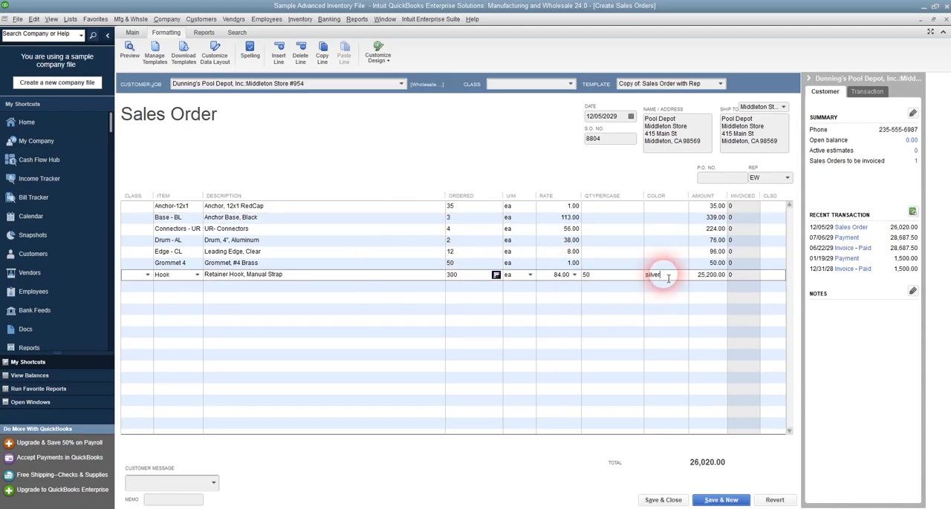
double_click(667, 276)
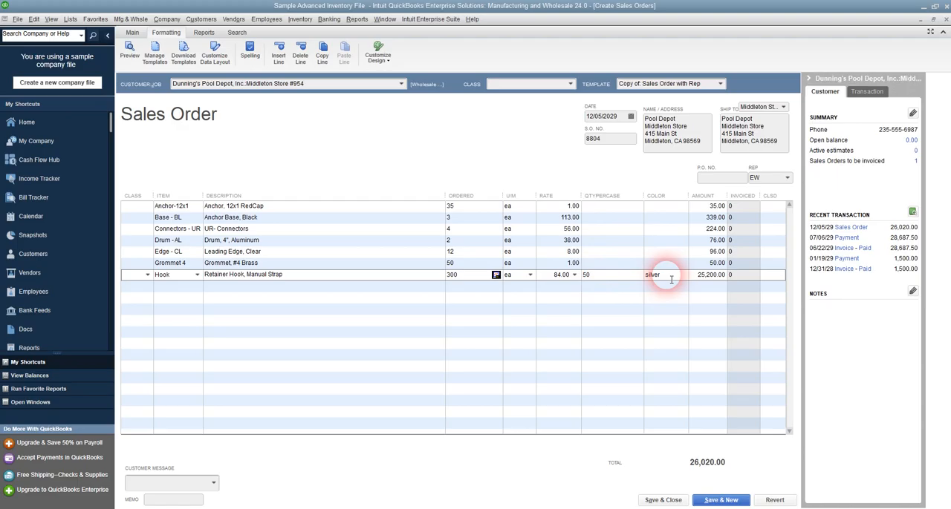
double_click(670, 279)
double_click(672, 278)
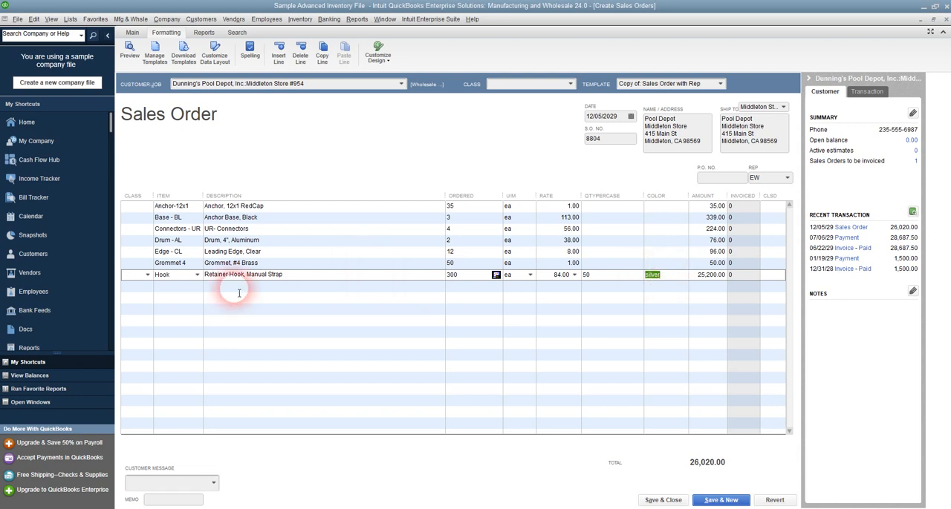
double_click(661, 279)
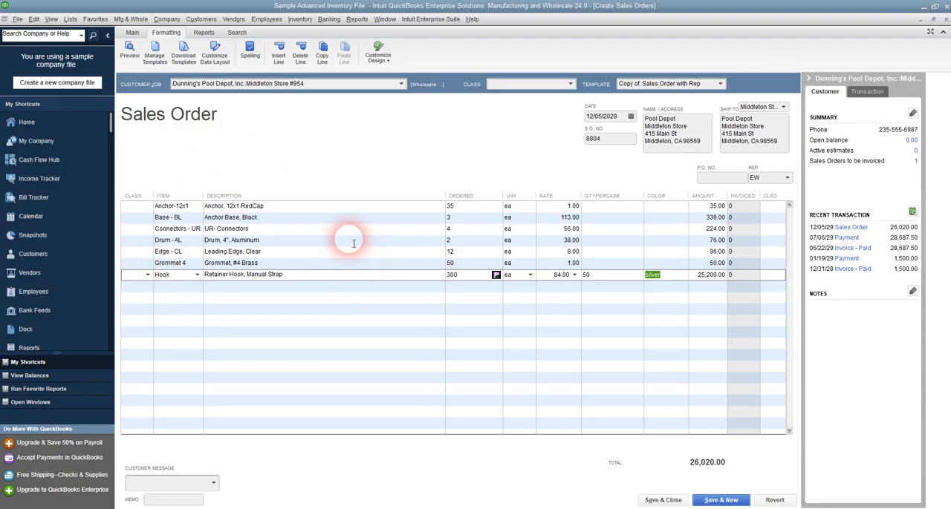
- Open the Hook inventory part from the Item List and look over its item details
click(70, 19)
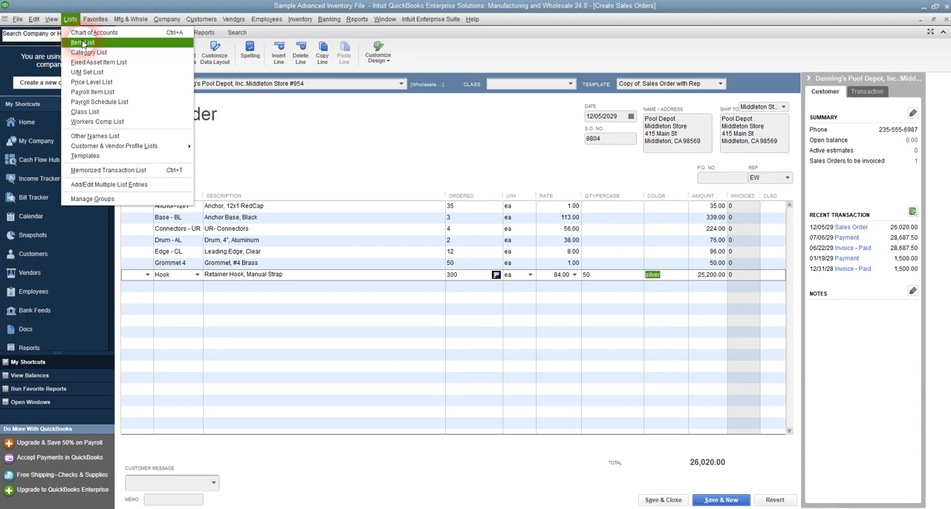
click(82, 41)
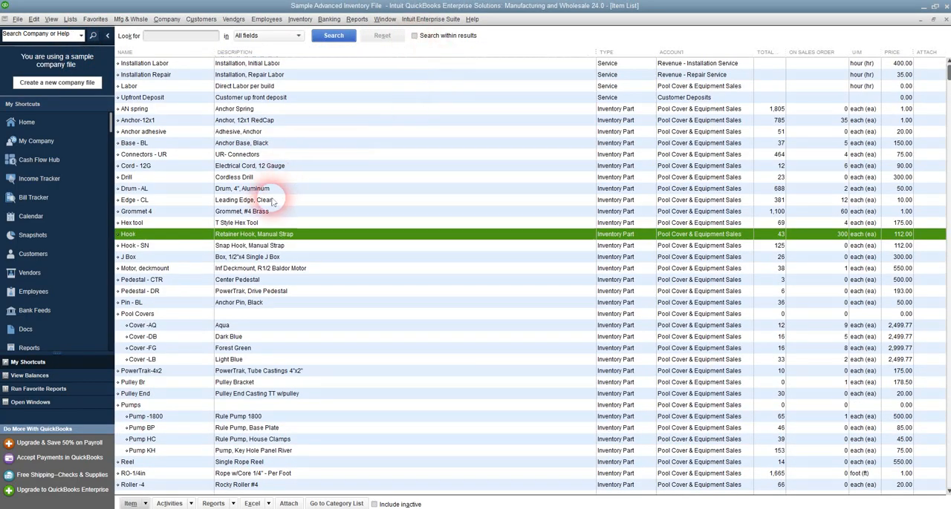
double_click(135, 236)
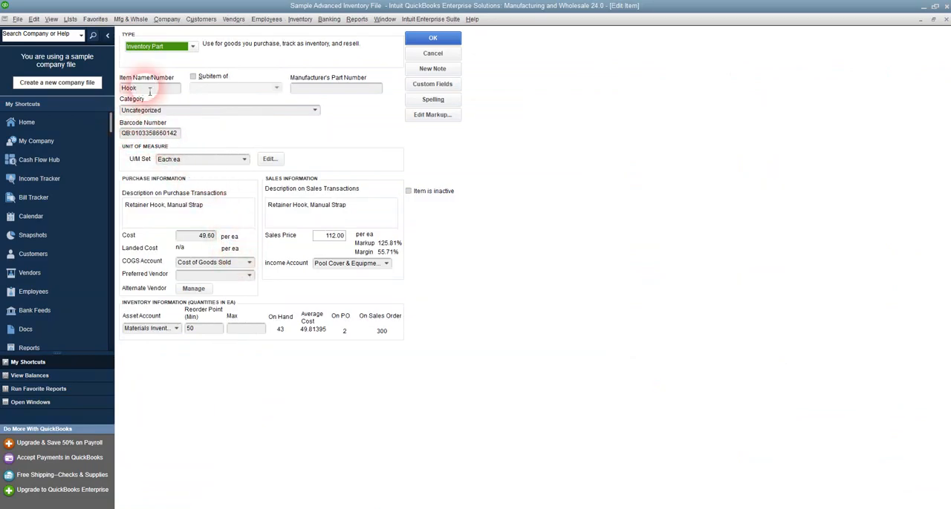
click(206, 206)
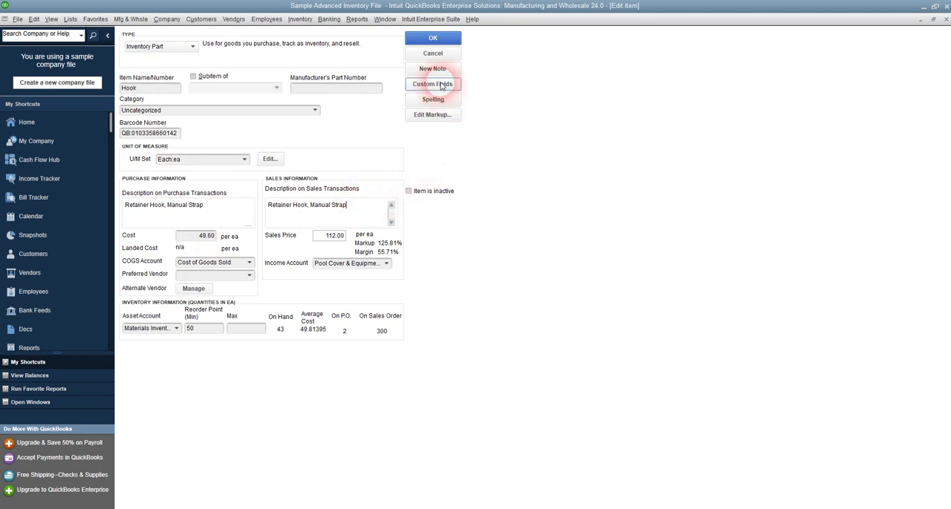
- Inspect the Hook item's custom fields, including Color and QtyPerCase, and close the item record
click(441, 86)
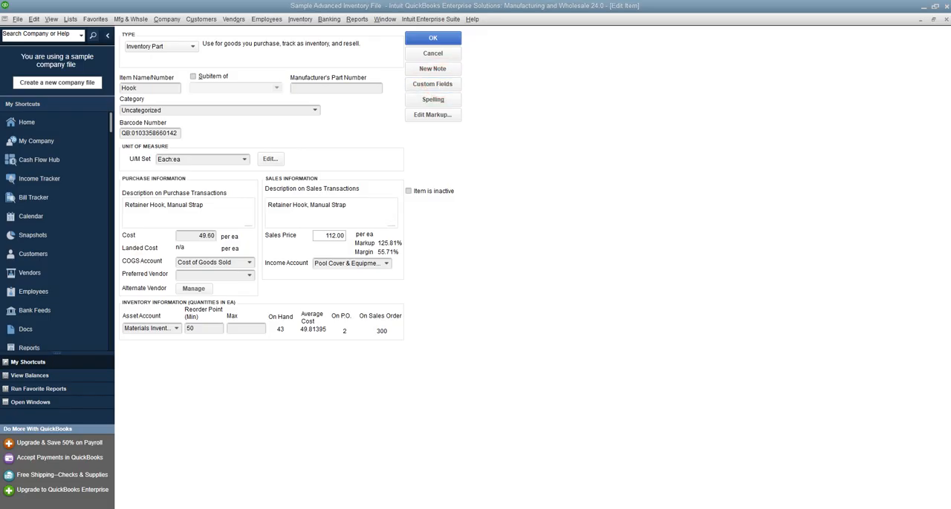
drag(577, 131, 463, 131)
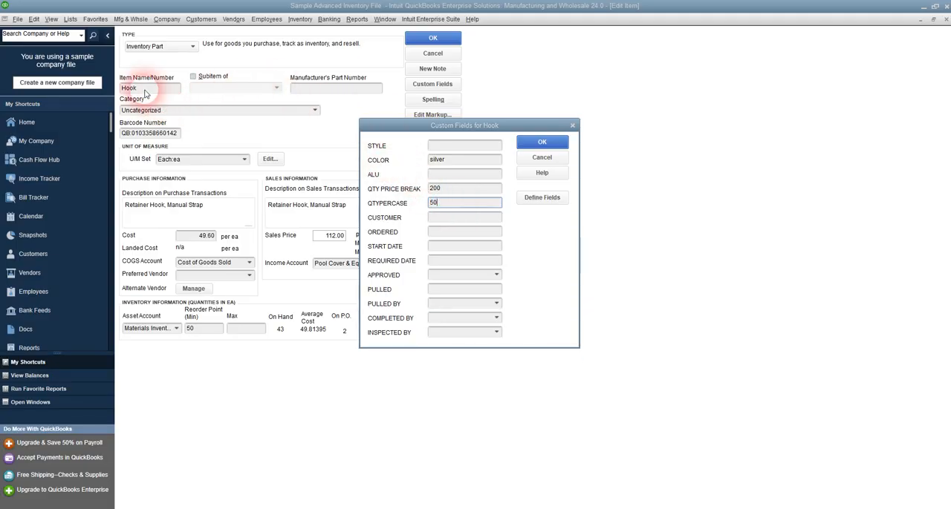
click(542, 158)
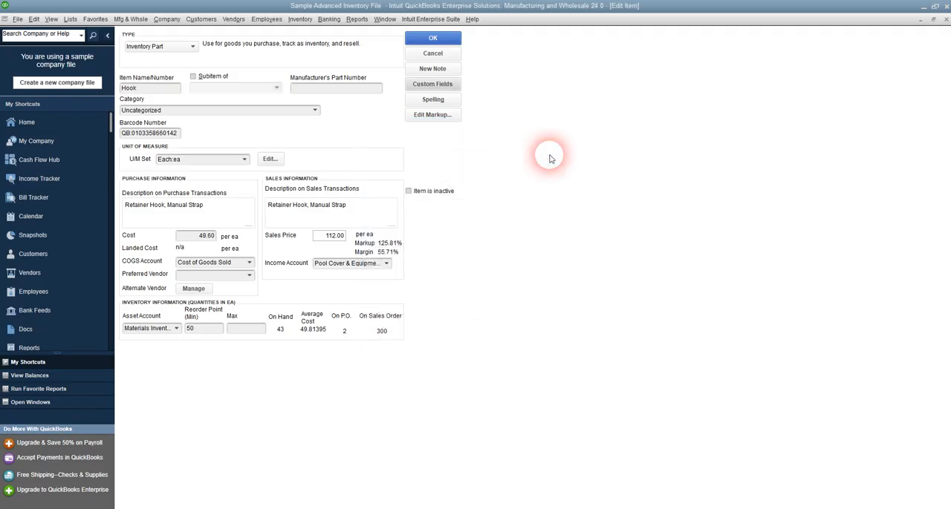
double_click(129, 89)
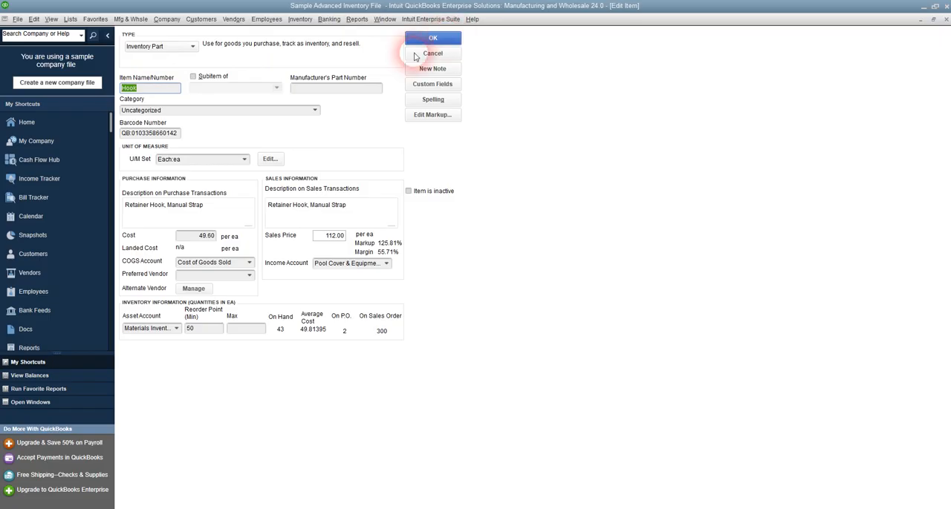
click(442, 41)
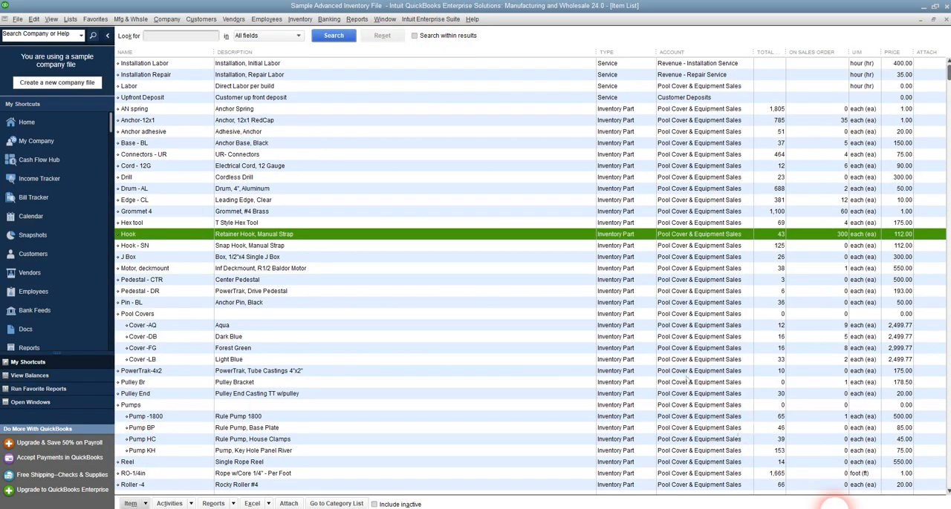
- Minimize the Item List and bring the Label Connector window in front of the sales order
click(921, 19)
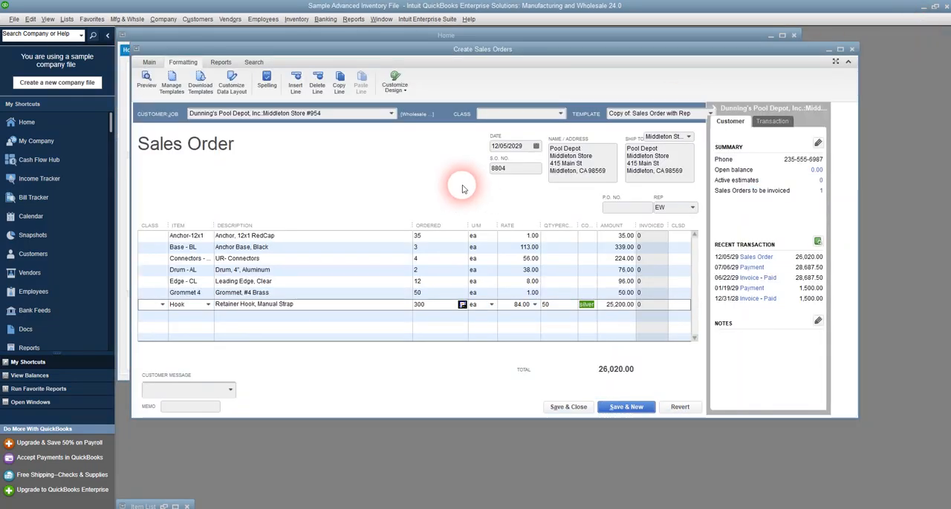
drag(950, 132, 594, 131)
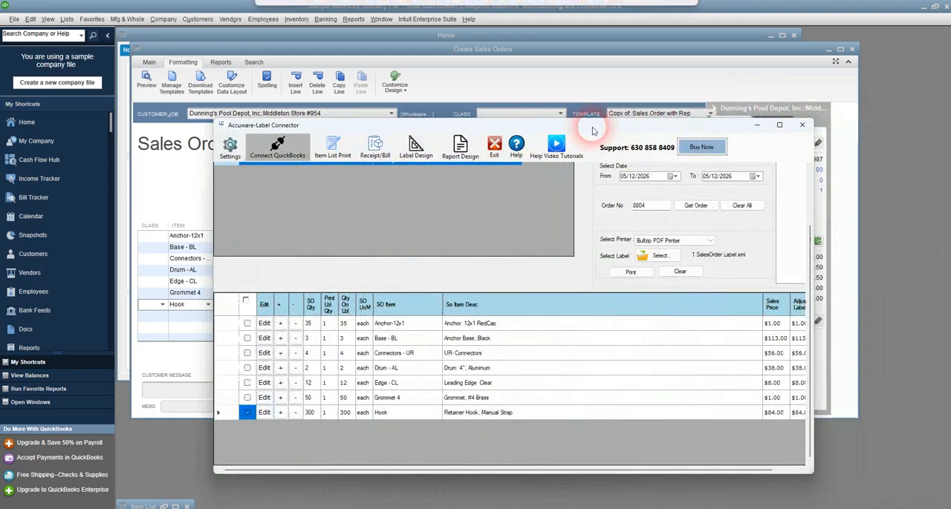
drag(593, 132, 583, 109)
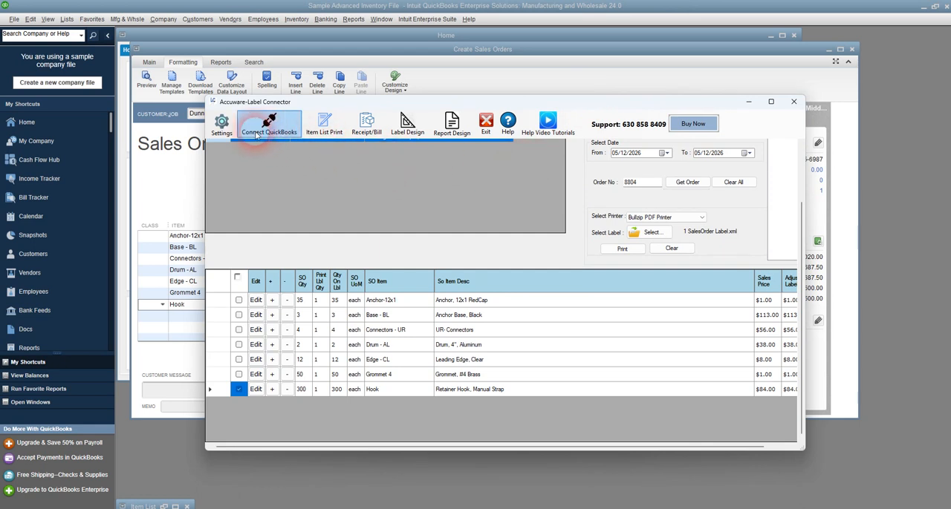
- Review the Qty Per Container custom field choices in the Sales Order settings, keep QtyPerCase, and save the settings
click(221, 126)
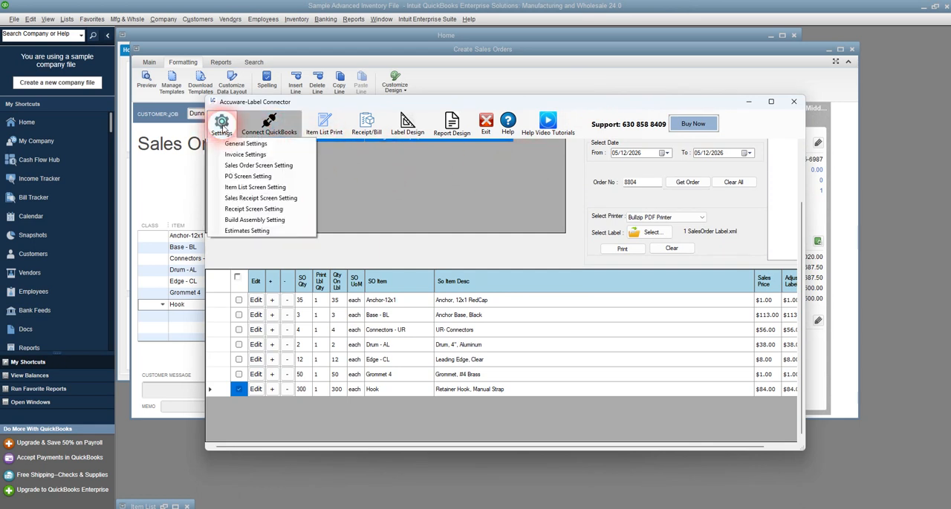
click(244, 165)
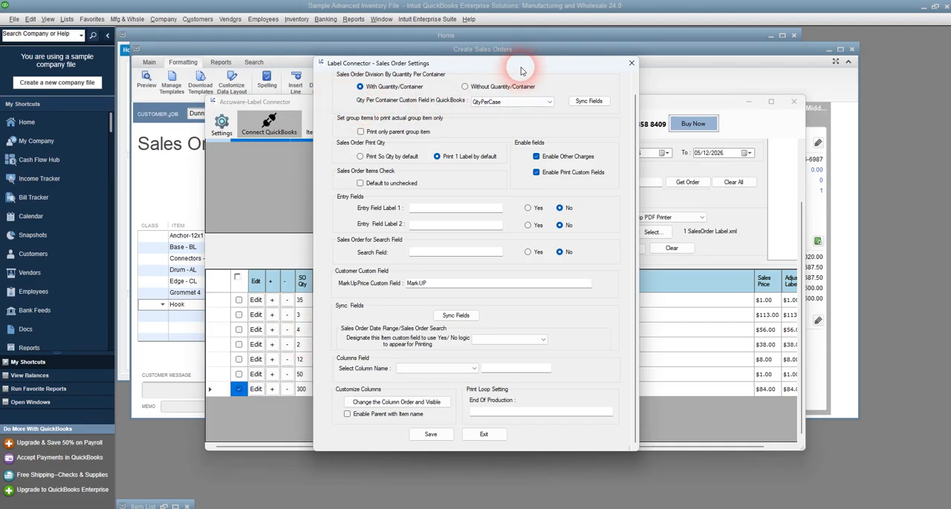
drag(522, 66, 662, 75)
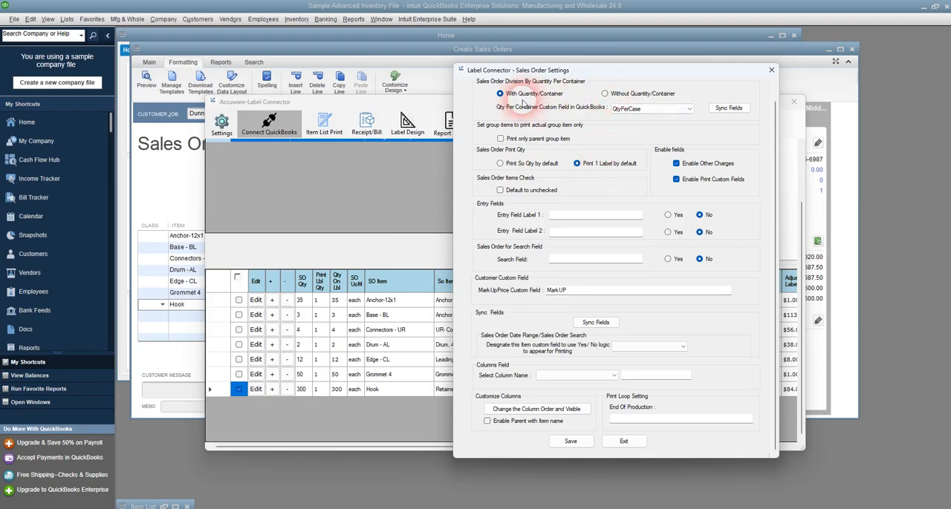
click(645, 110)
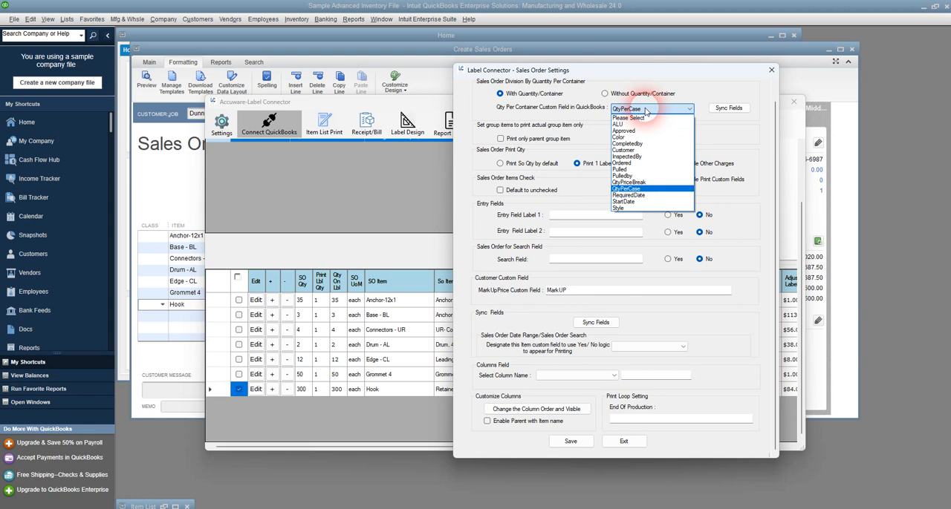
click(646, 110)
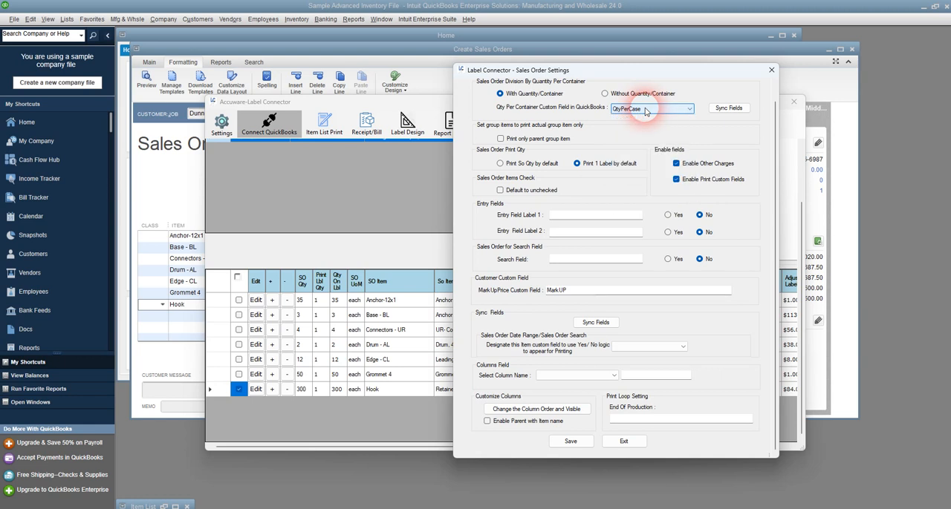
click(561, 444)
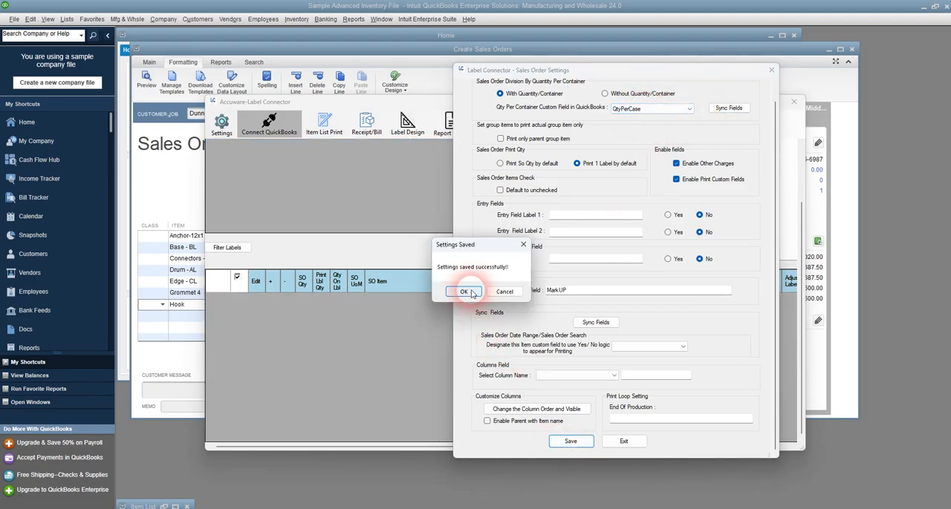
click(464, 293)
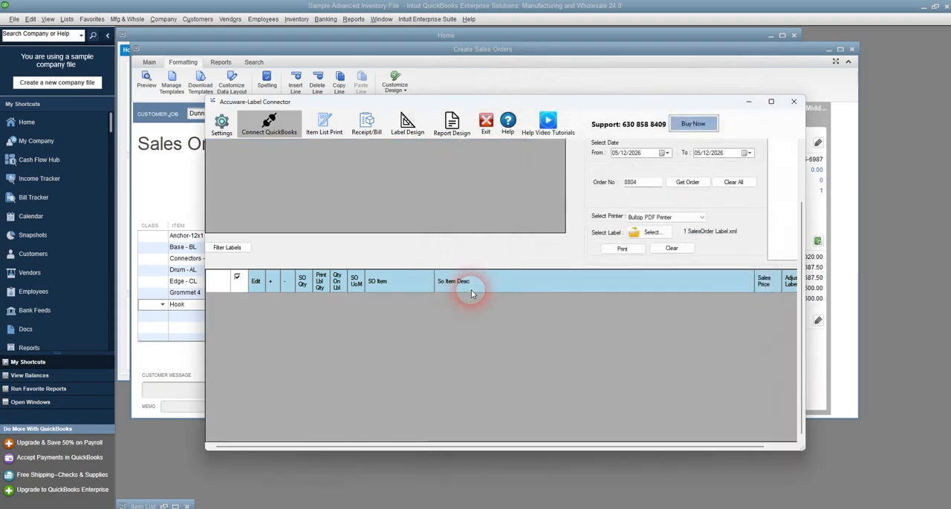
- Reload the sales order in Label Connector and enlarge the window to show all its item lines
click(684, 186)
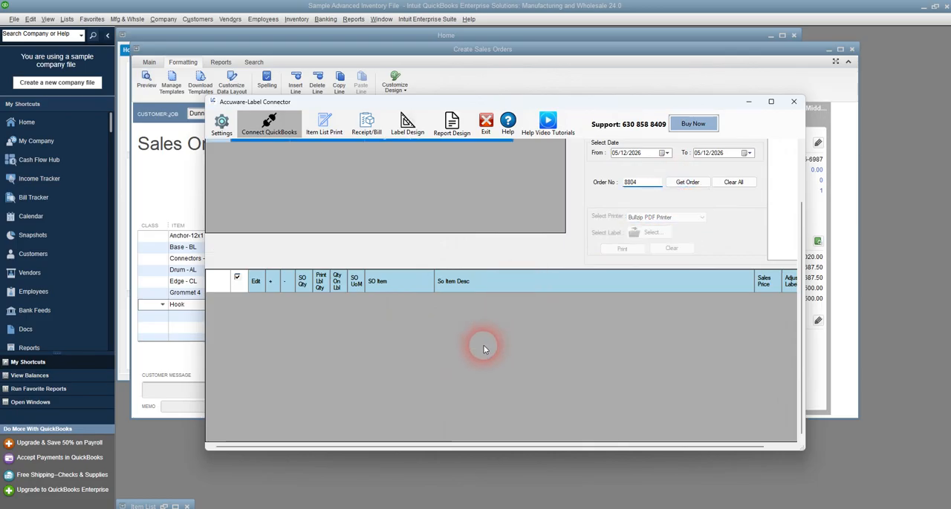
drag(801, 251, 797, 200)
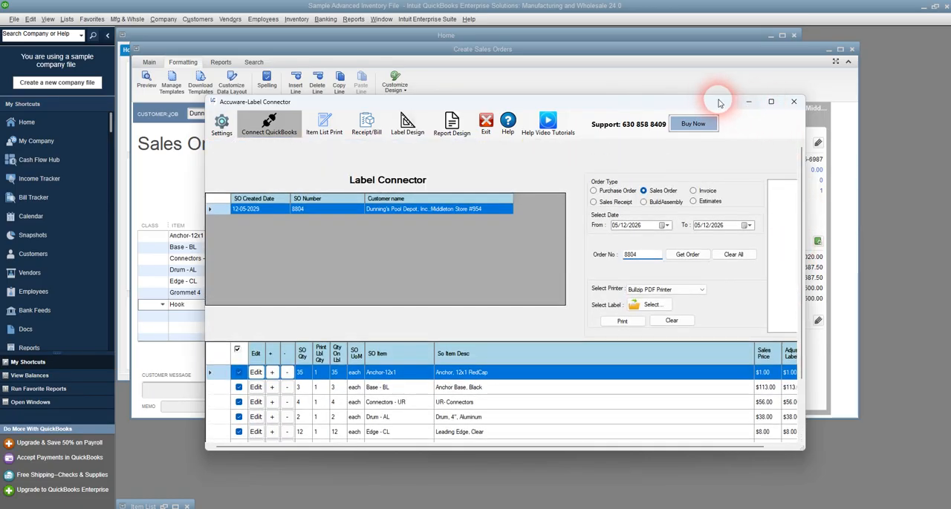
drag(710, 97, 709, 67)
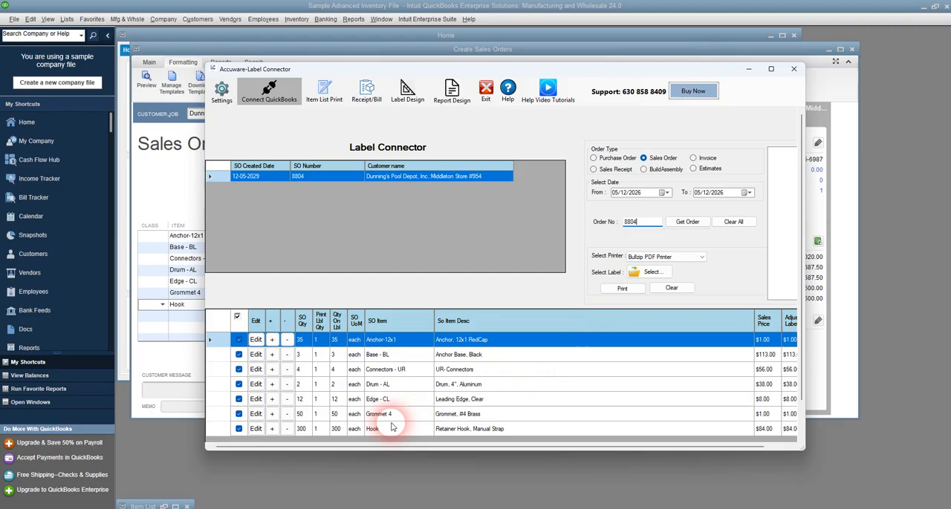
drag(386, 450, 396, 486)
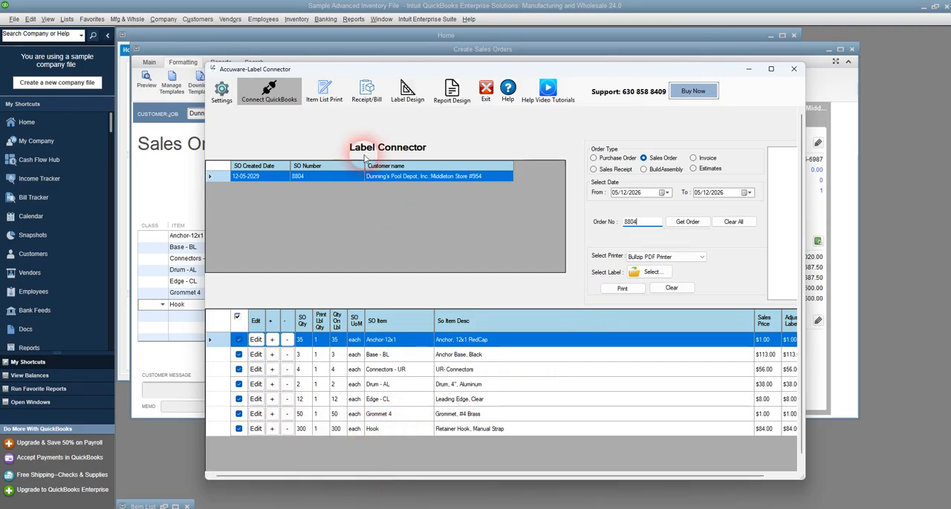
- Set the Sales Order Print Qty option to Print So Qty by default and save the settings
click(221, 92)
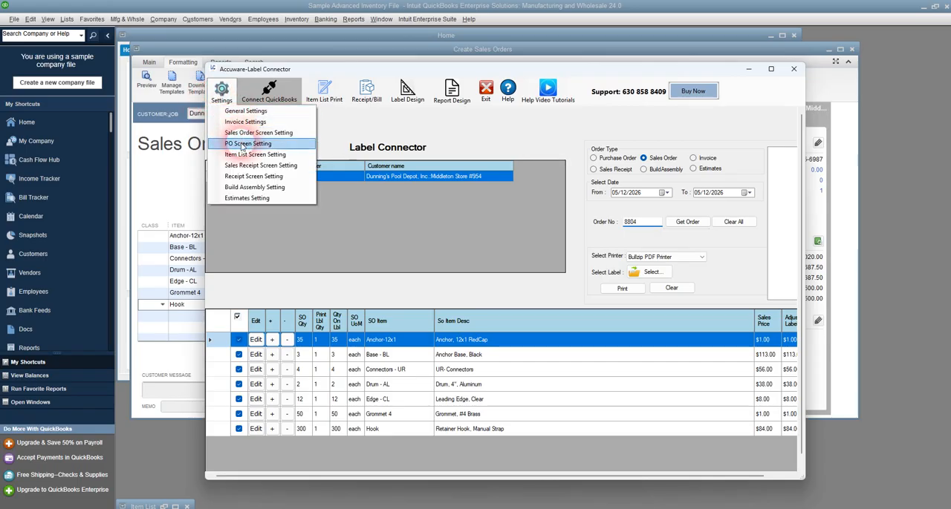
click(240, 133)
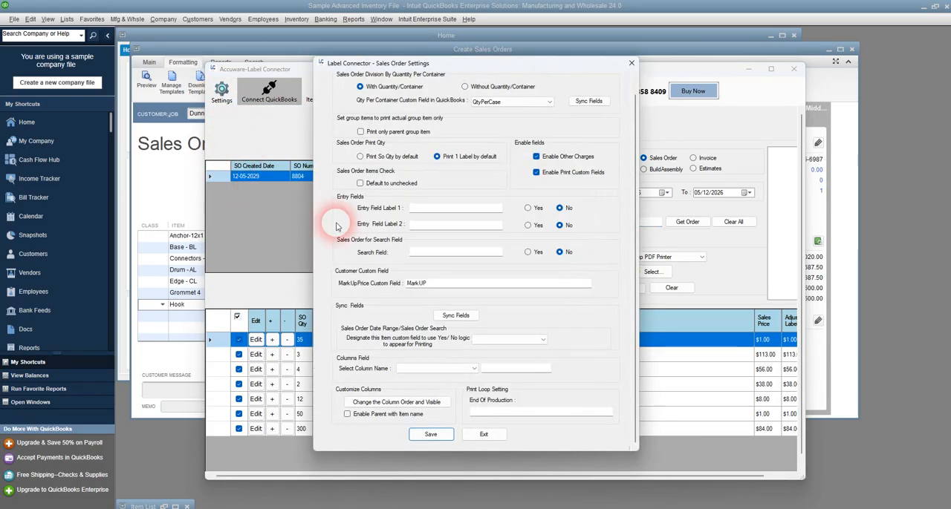
click(360, 156)
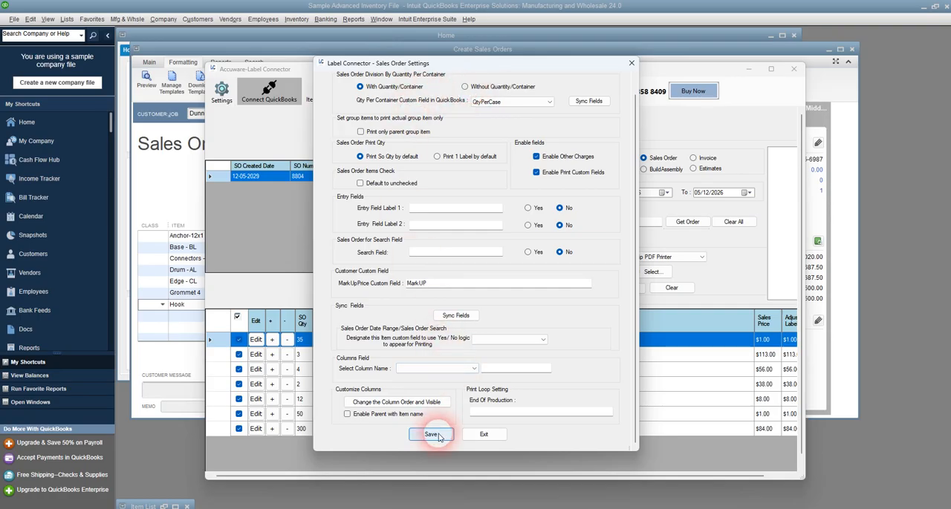
click(436, 435)
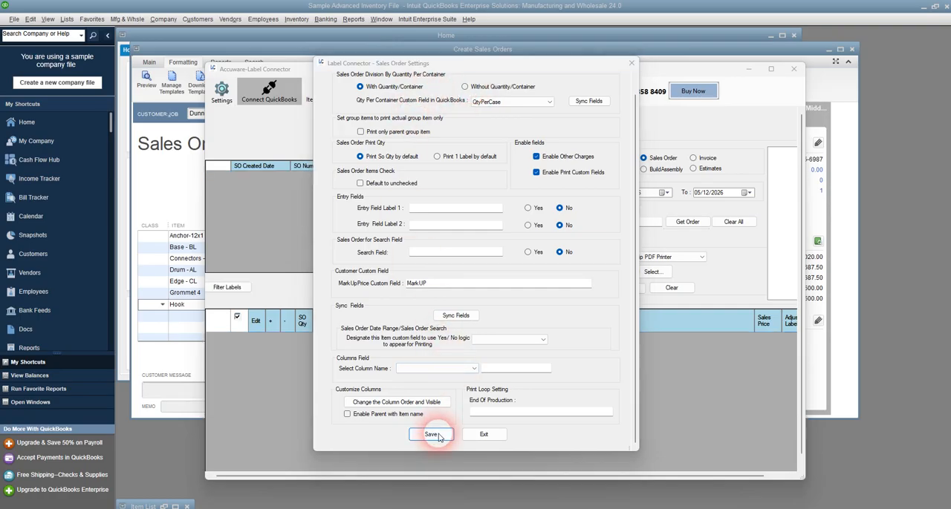
click(462, 292)
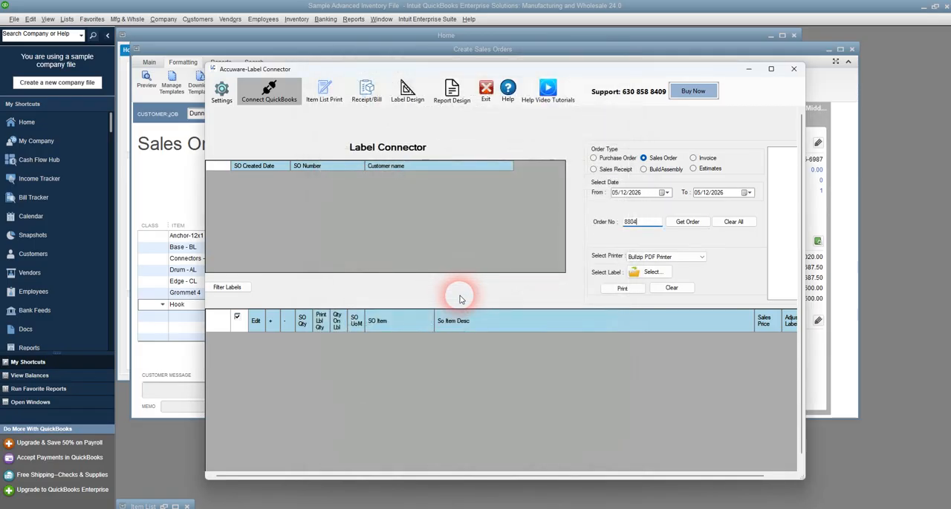
- Retrieve the sales order again and select only its Hook line for printing
click(687, 222)
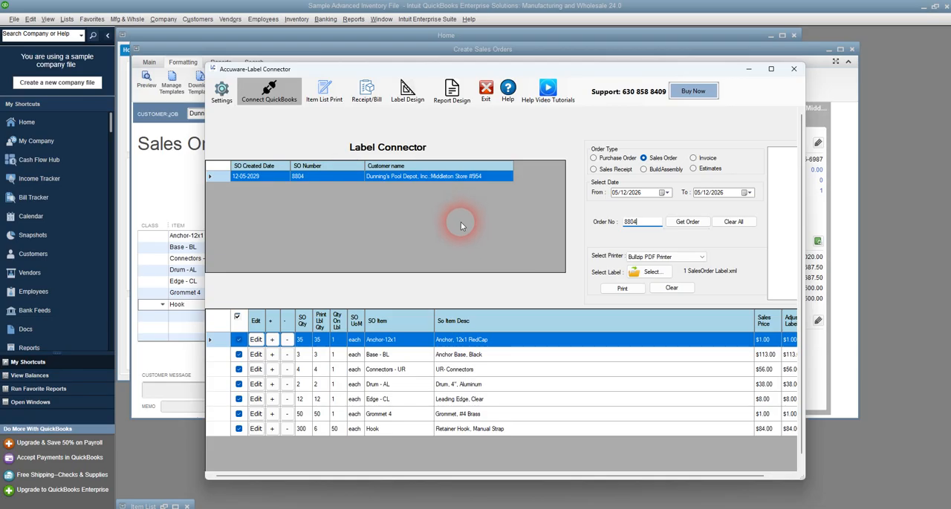
click(236, 318)
click(239, 429)
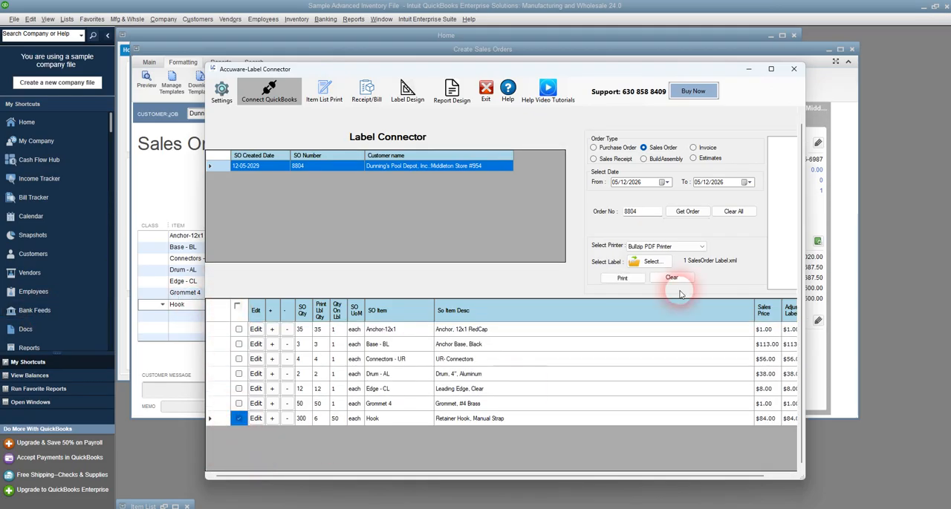
- Choose the 1 SalesOrder Label.xml template and print the Hook labels with Bullzip PDF Printer
click(650, 262)
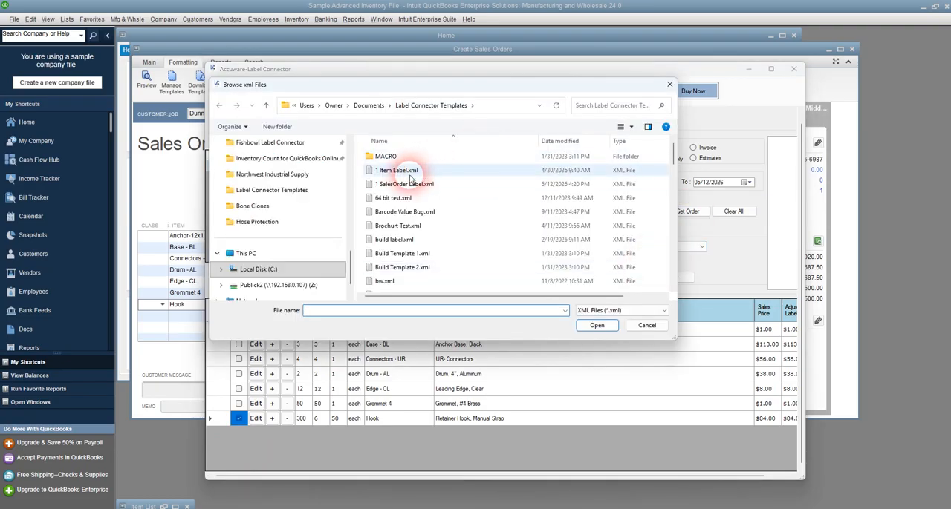
click(416, 184)
click(611, 324)
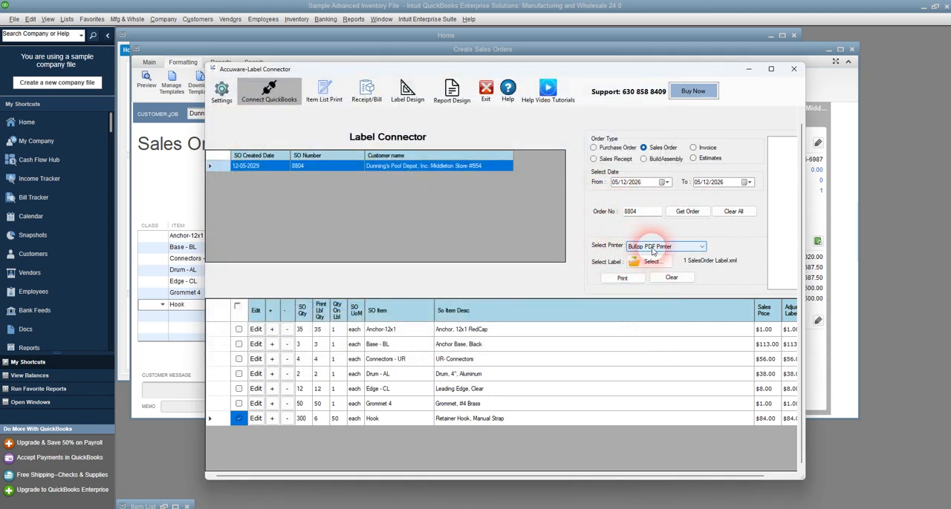
click(622, 280)
- Look through the pages of the printed Hook labels in the PDF viewer, checking the quantity fields, and minimize the viewer
drag(949, 67, 698, 83)
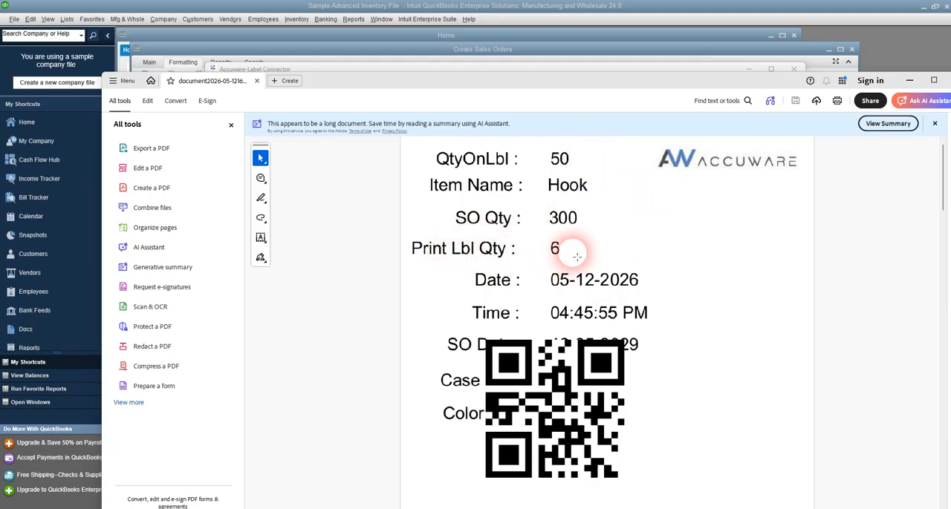
scroll(698, 215, down, 3)
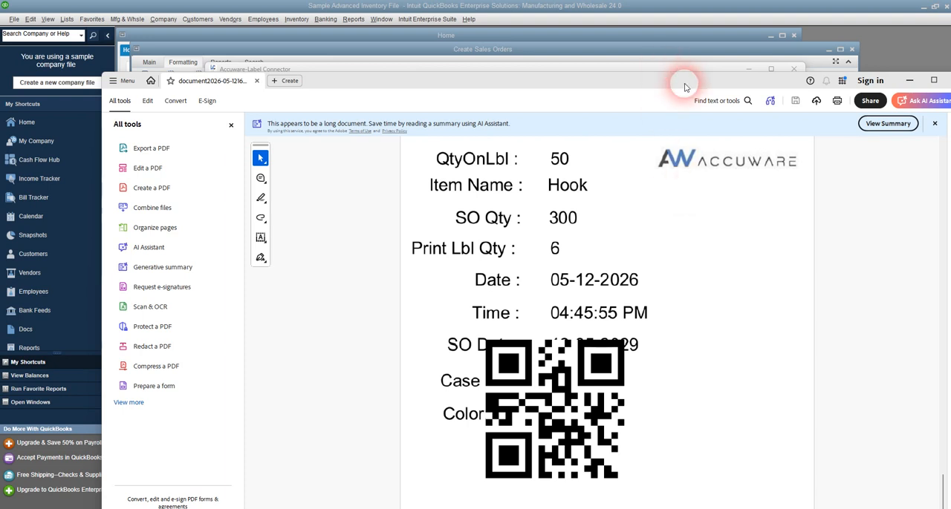
click(934, 81)
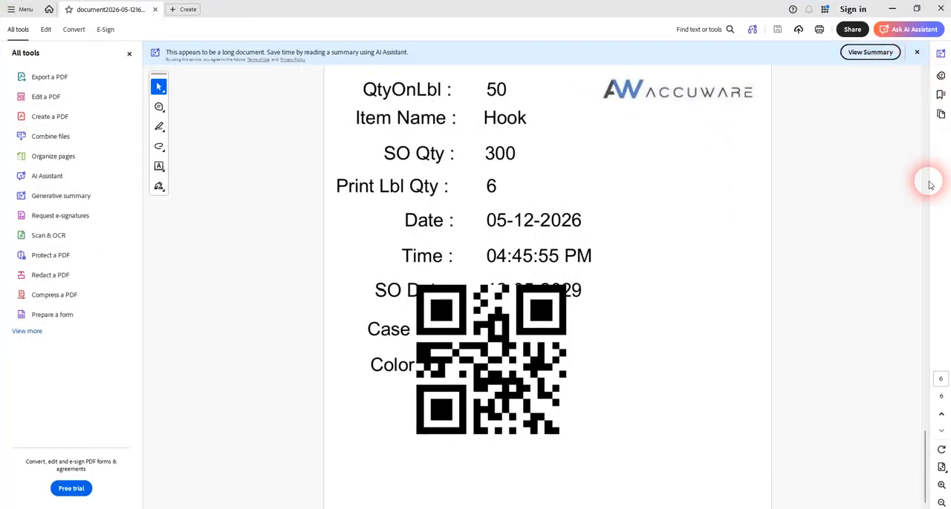
click(940, 417)
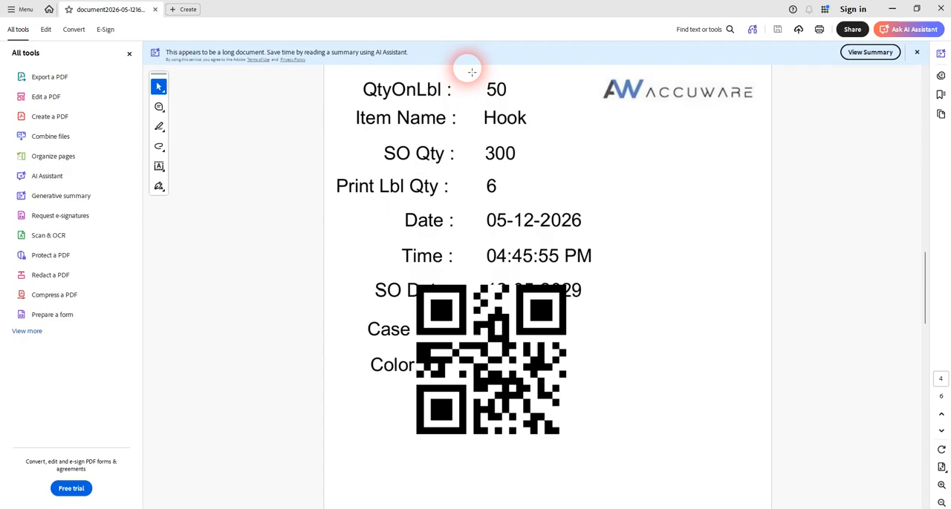
click(892, 8)
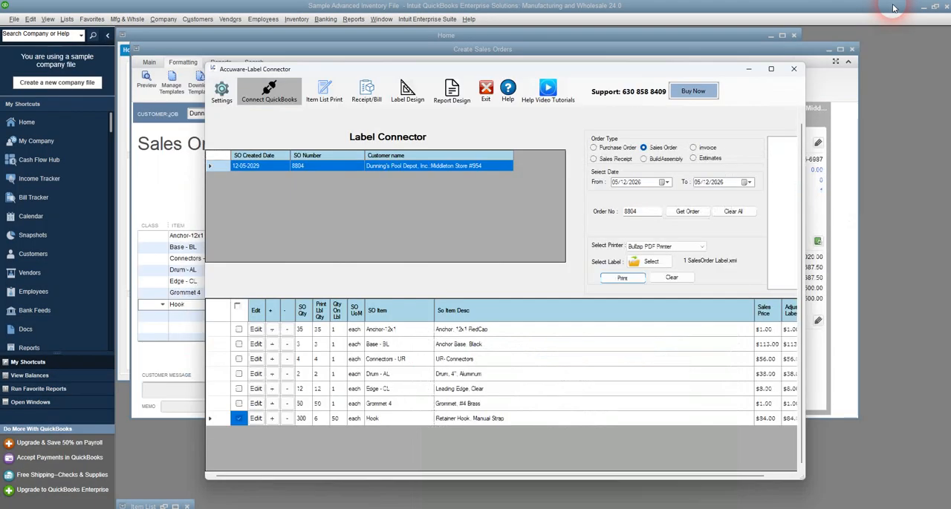
- Open the 1 SalesOrder Label.xml template in the label designer
click(407, 89)
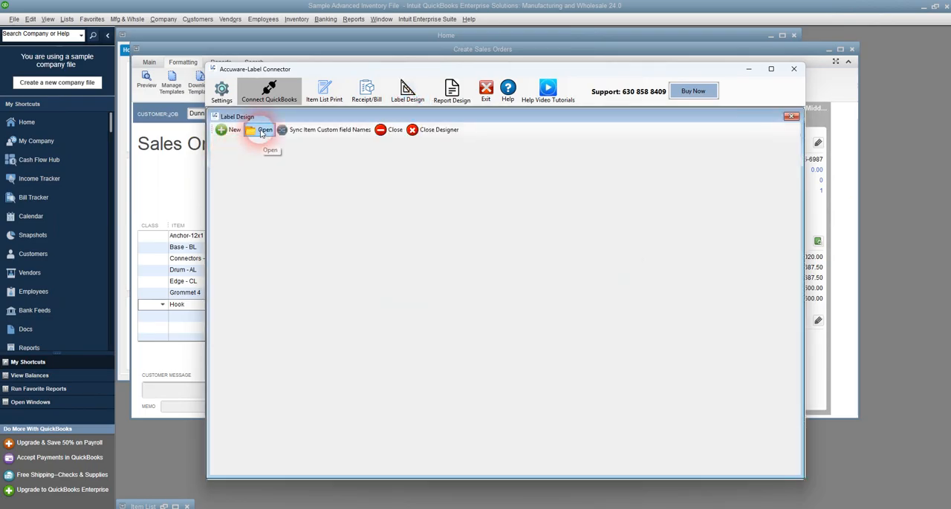
click(261, 131)
click(404, 184)
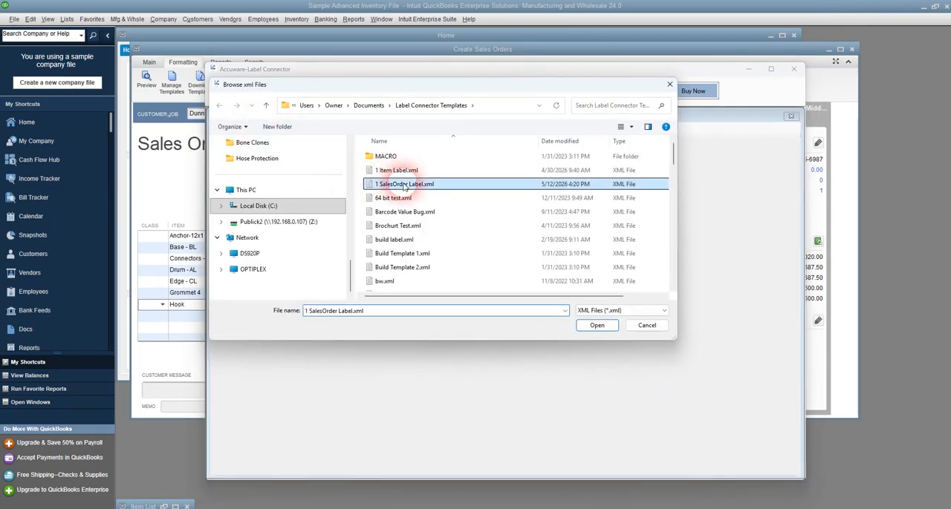
click(598, 326)
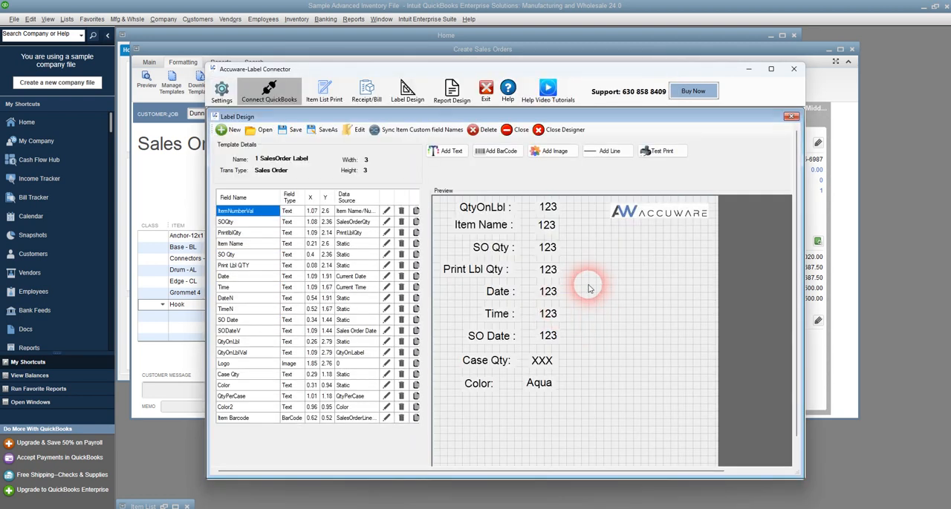
- Start adding a text field to the label, look through its available data sources down to QtyPerCase, and close the field properties without saving
scroll(559, 276, down, 1)
click(475, 183)
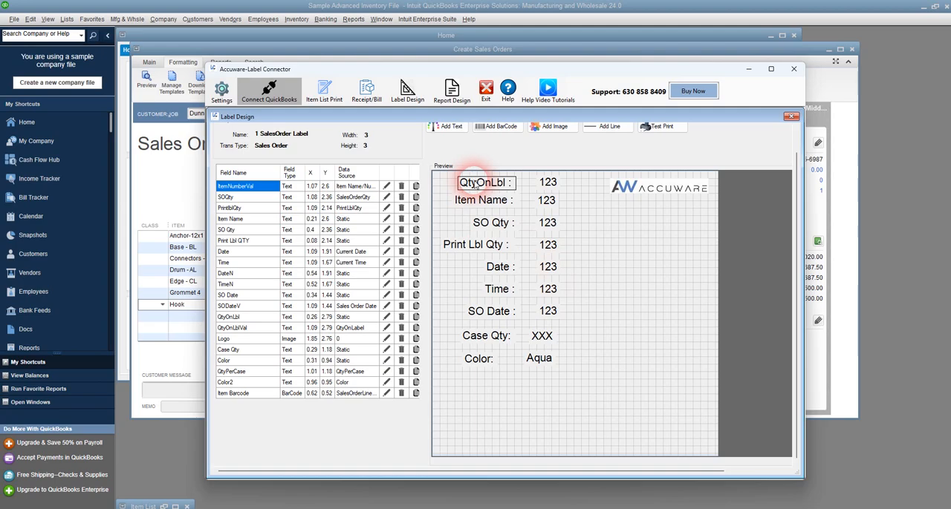
click(449, 123)
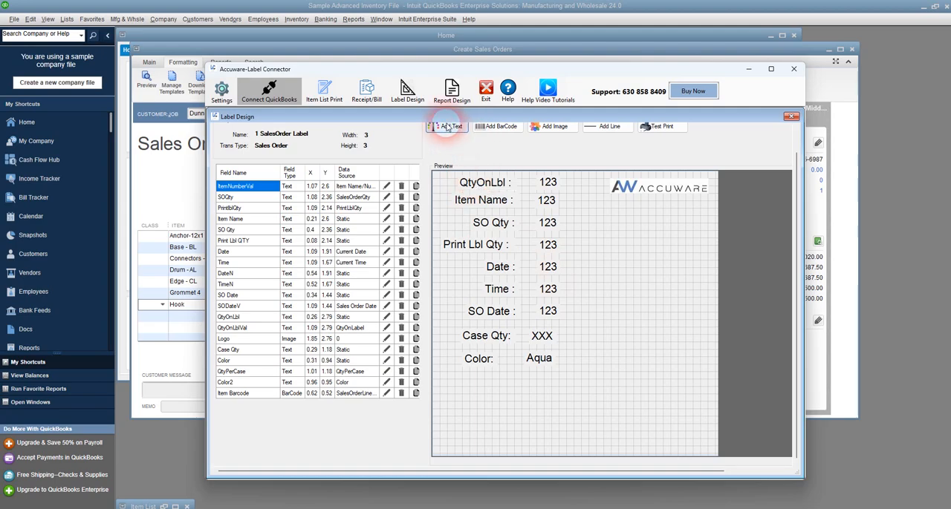
click(519, 407)
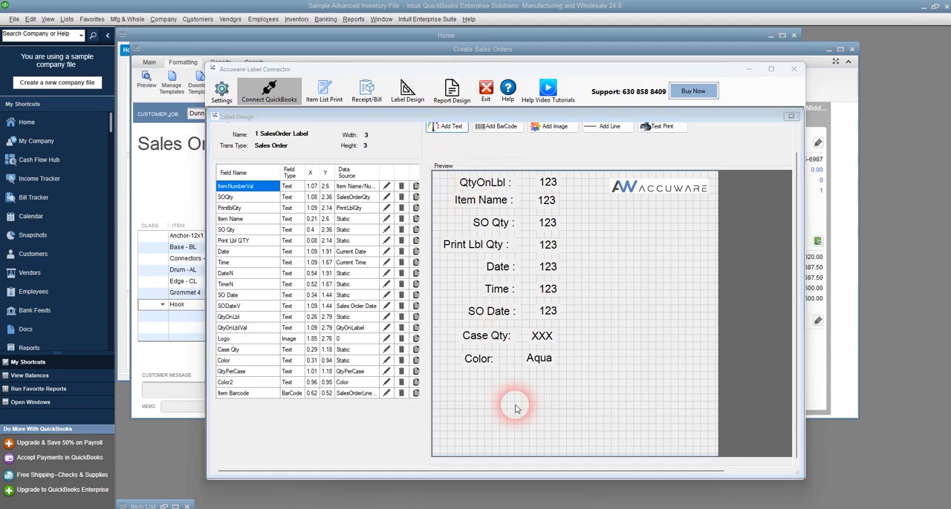
click(556, 180)
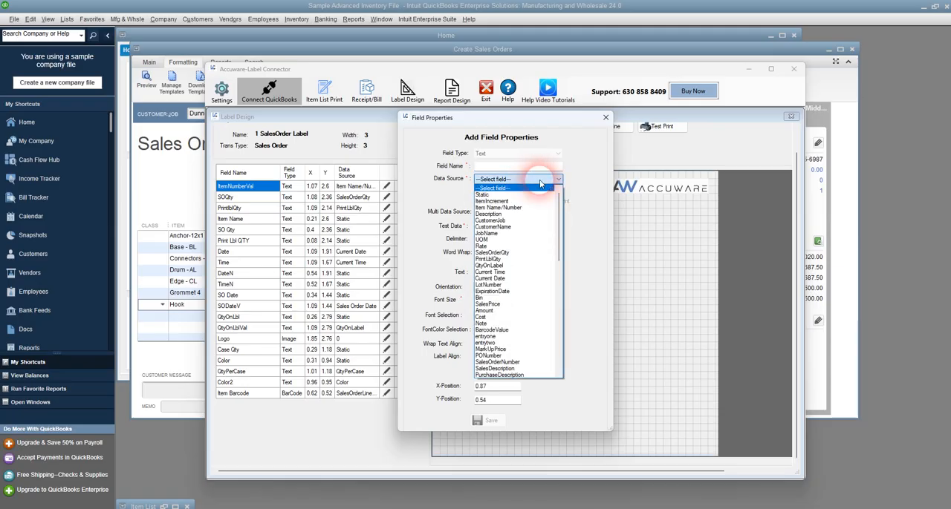
drag(560, 206, 560, 285)
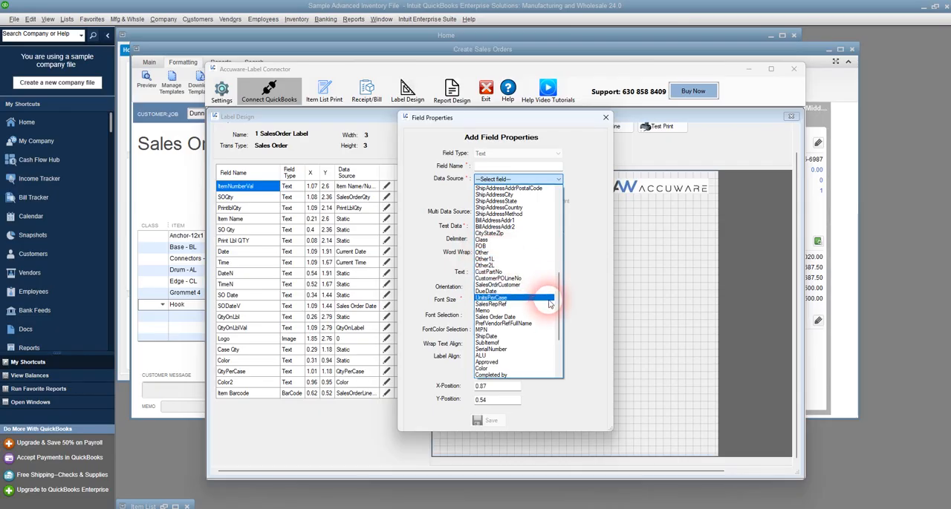
drag(559, 317, 562, 337)
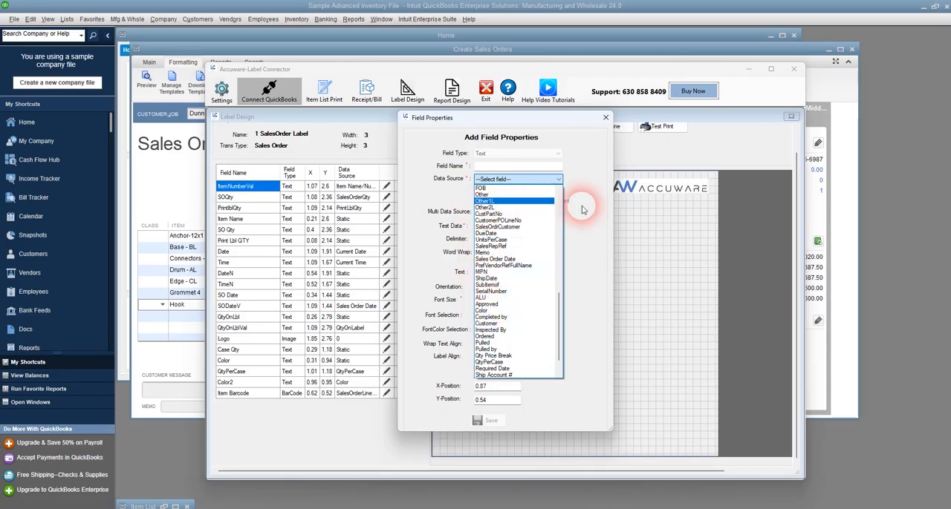
click(594, 240)
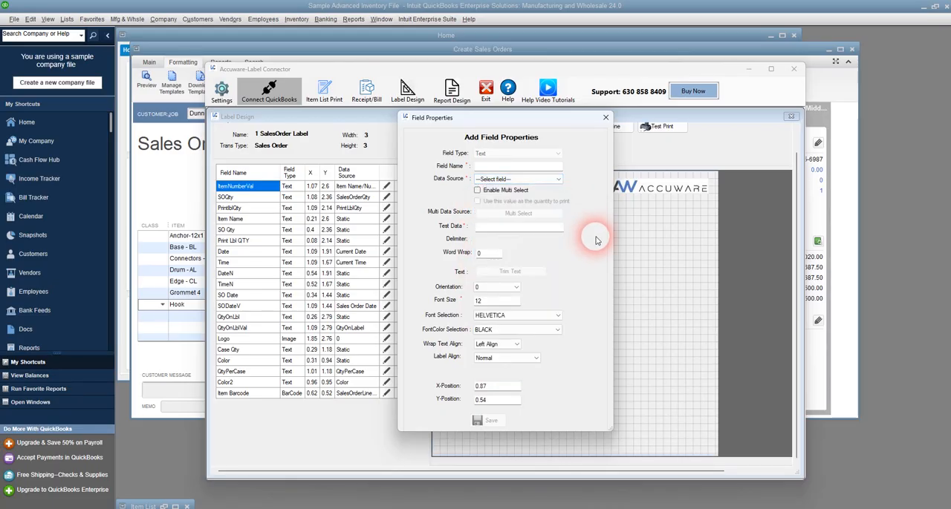
click(605, 120)
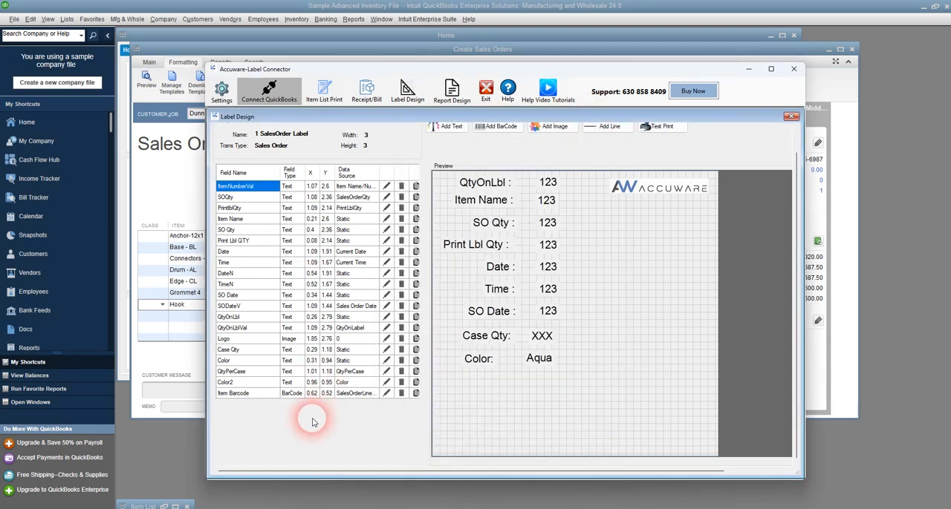
- Switch to QuickBooks and review the Color and QtyPerCase column settings in the sales order template's additional customization
drag(792, 218, 798, 201)
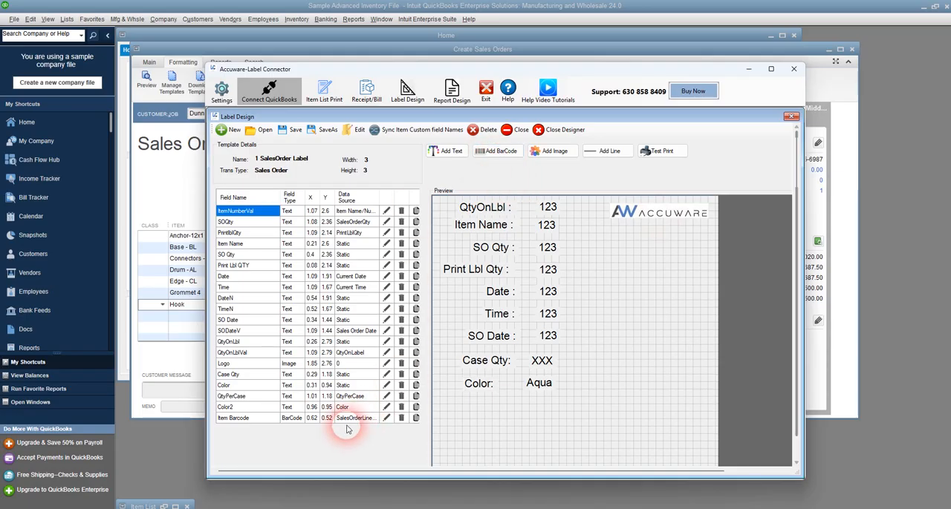
click(754, 69)
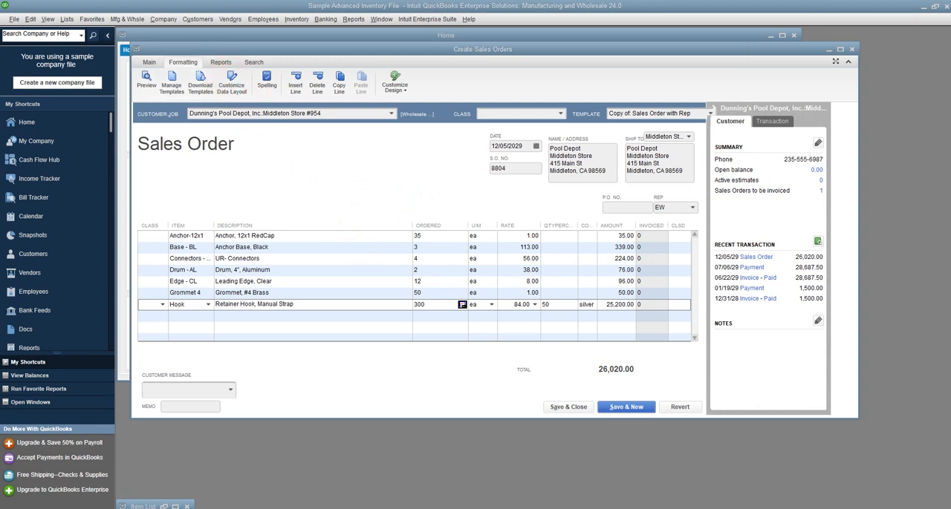
drag(709, 153, 509, 113)
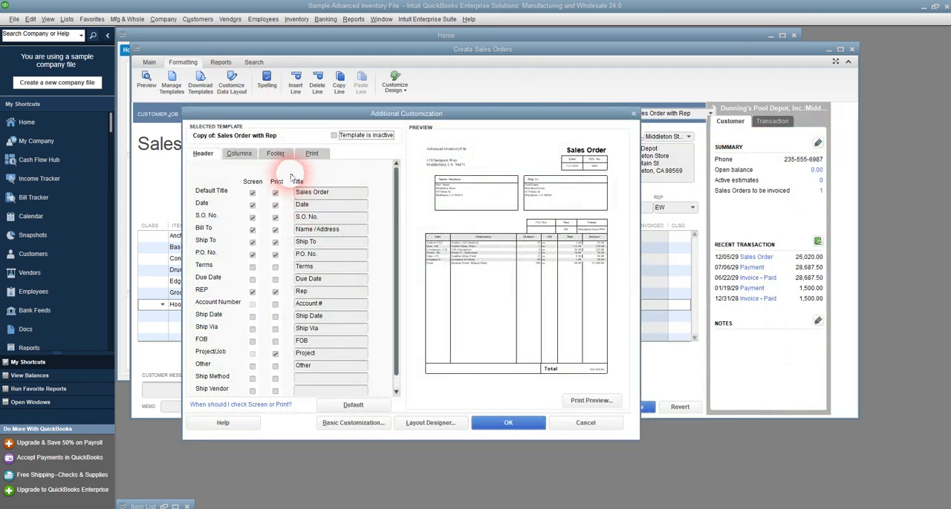
click(240, 155)
scroll(353, 296, down, 2)
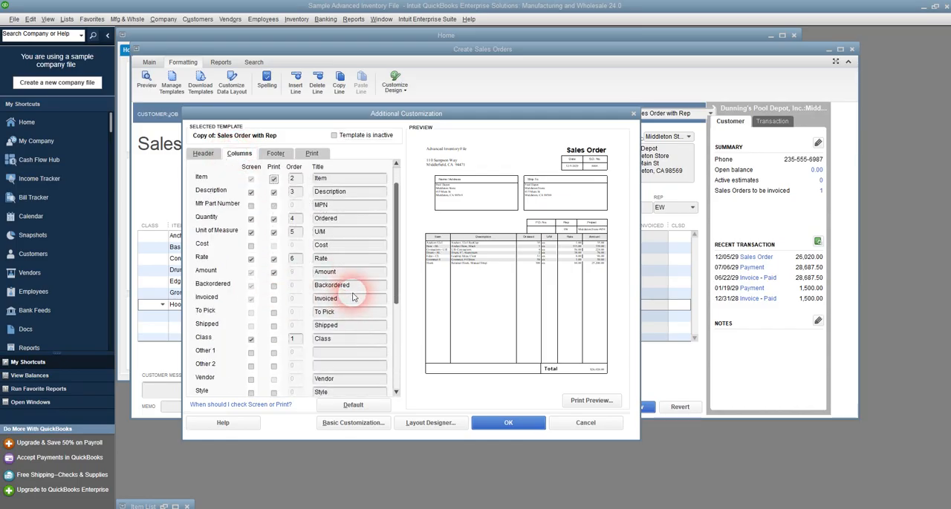
scroll(356, 298, down, 3)
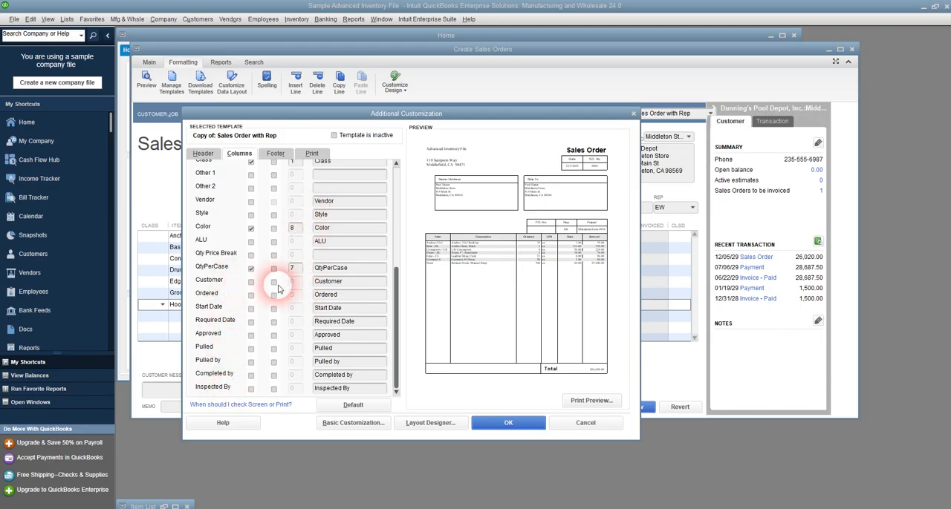
click(586, 424)
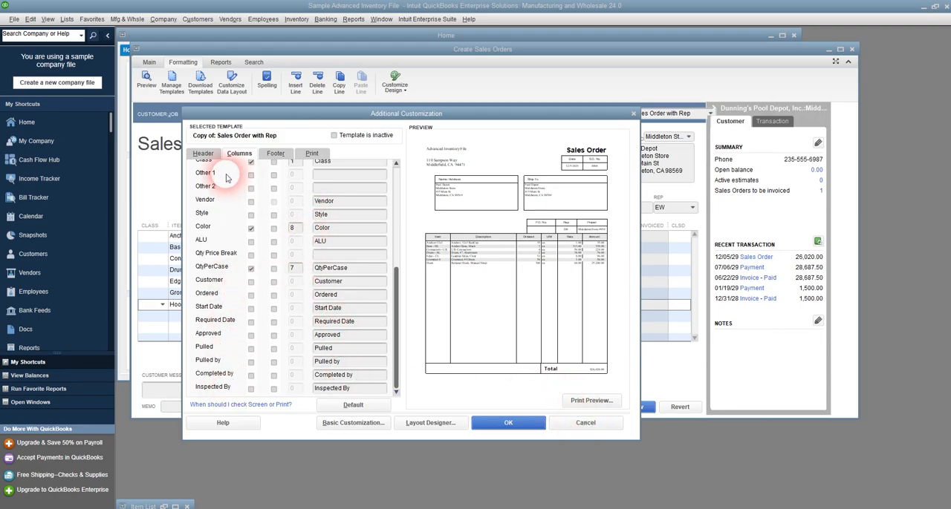
- Review the sales order template's header fields and cancel the additional customization
click(199, 153)
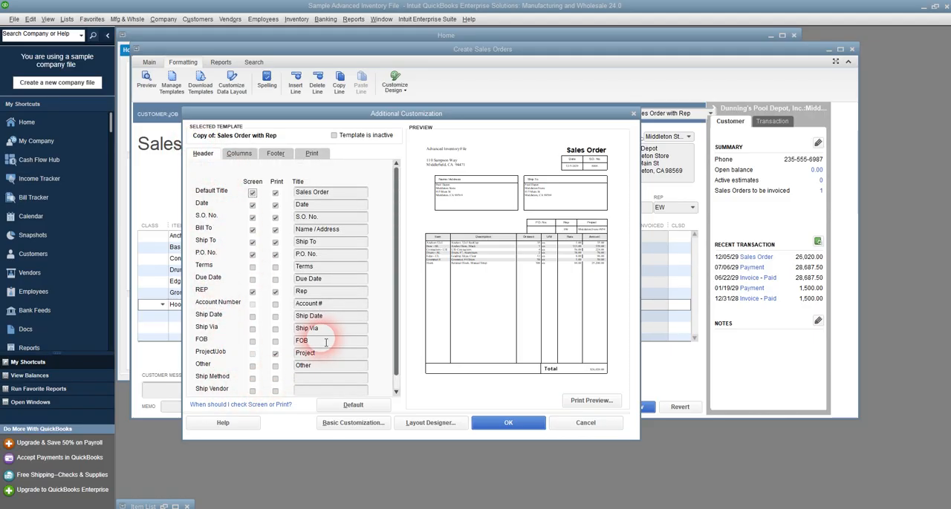
scroll(272, 354, down, 1)
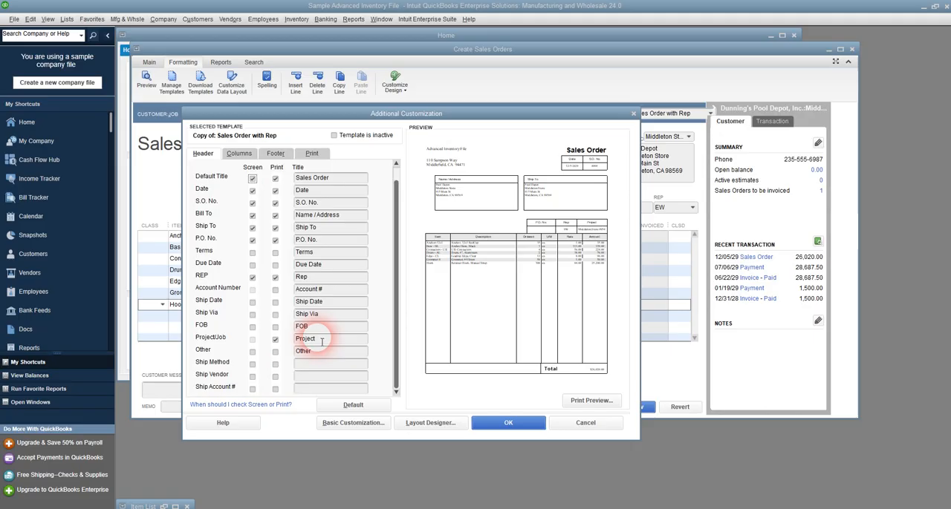
click(586, 424)
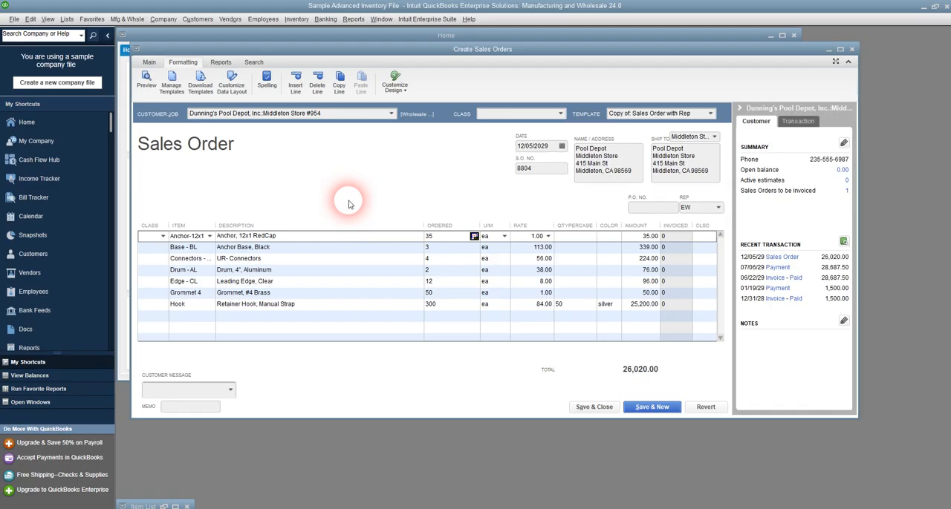
- Return to Label Connector, close the label designer, and select the Base - BL item in the sales order lines
drag(543, 172, 527, 172)
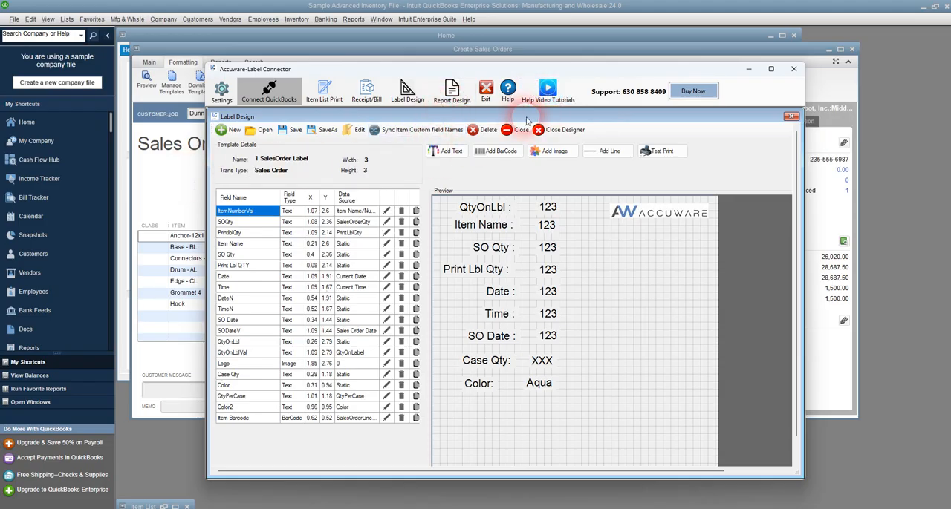
click(551, 129)
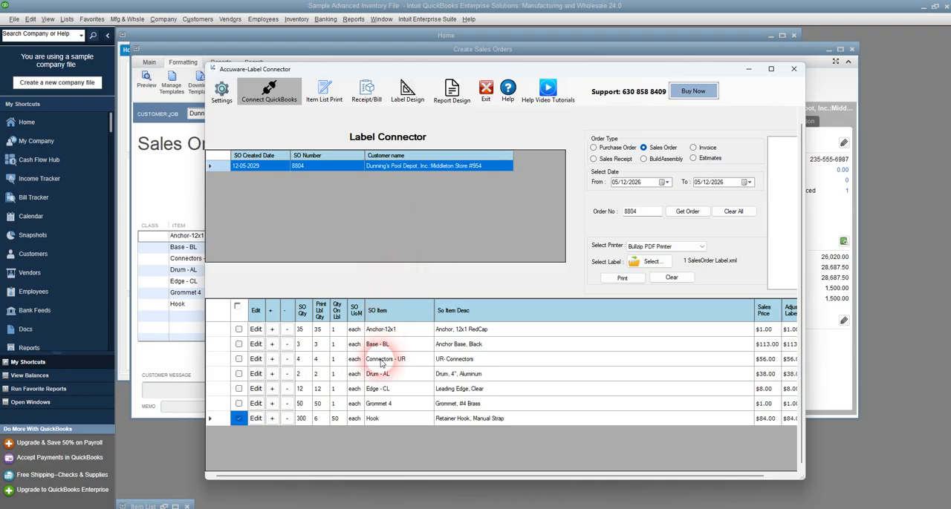
click(405, 331)
click(400, 344)
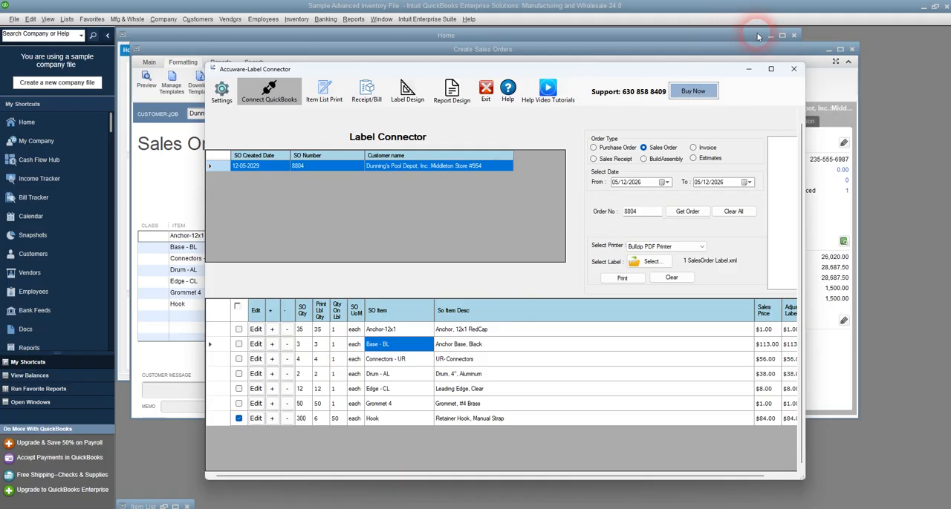
- Switch to QuickBooks, minimize the sales order, view the previous build assembly record, and minimize the Build Assemblies window
click(749, 68)
click(828, 50)
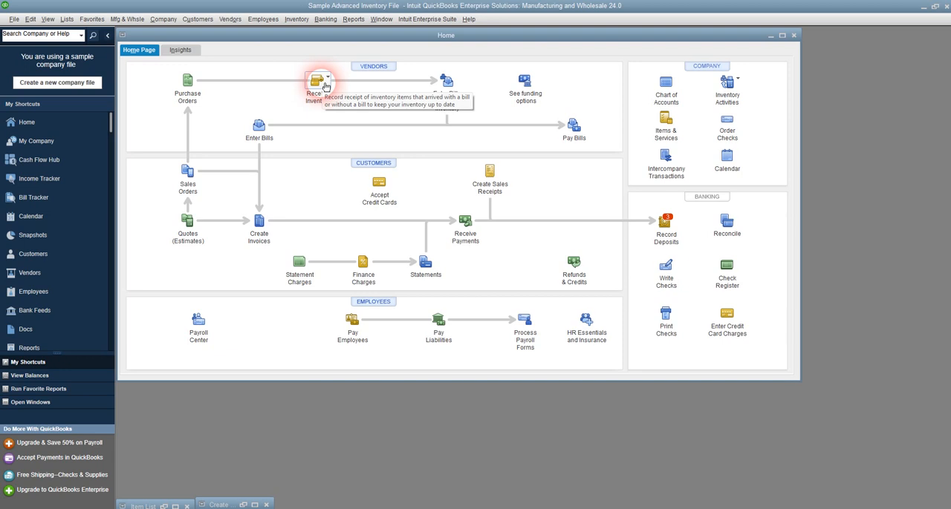
click(296, 19)
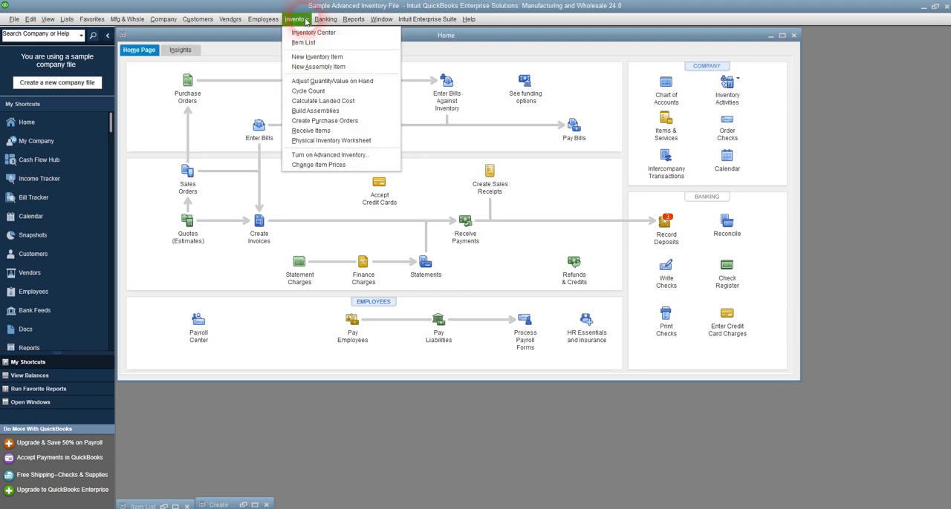
click(320, 110)
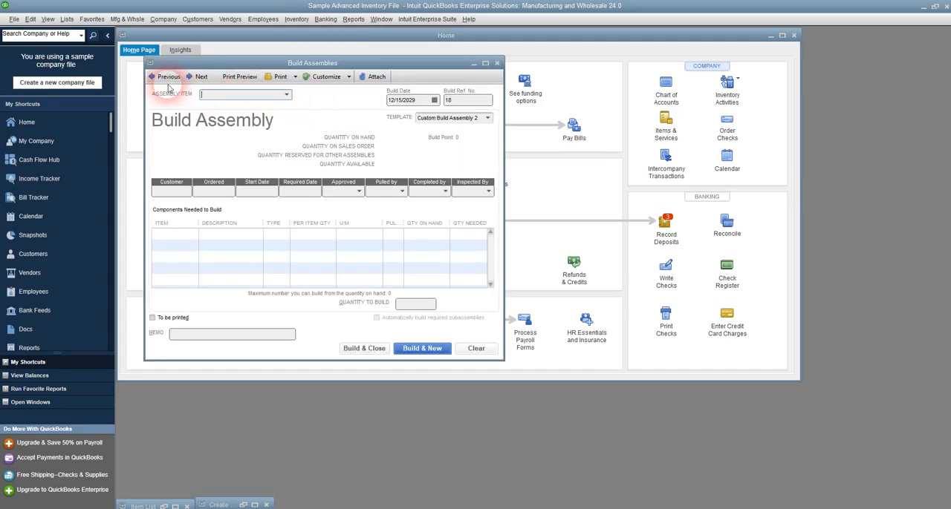
click(165, 78)
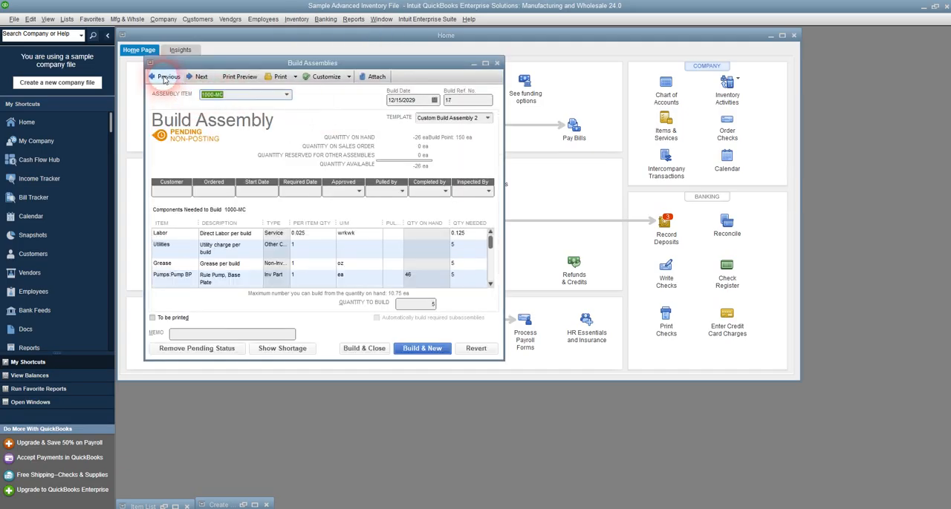
click(475, 65)
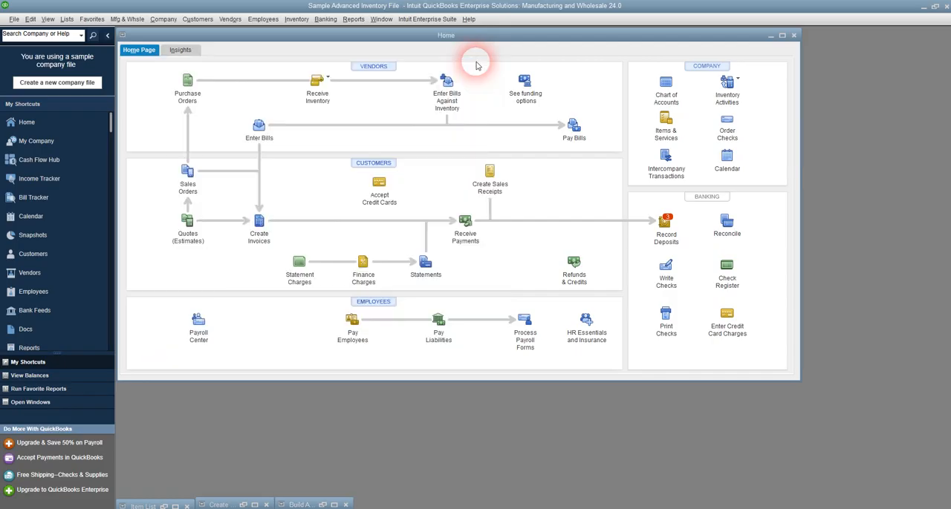
- Open the QuickBooks Item List, look at the fields available for searching items, and minimize the list
click(71, 21)
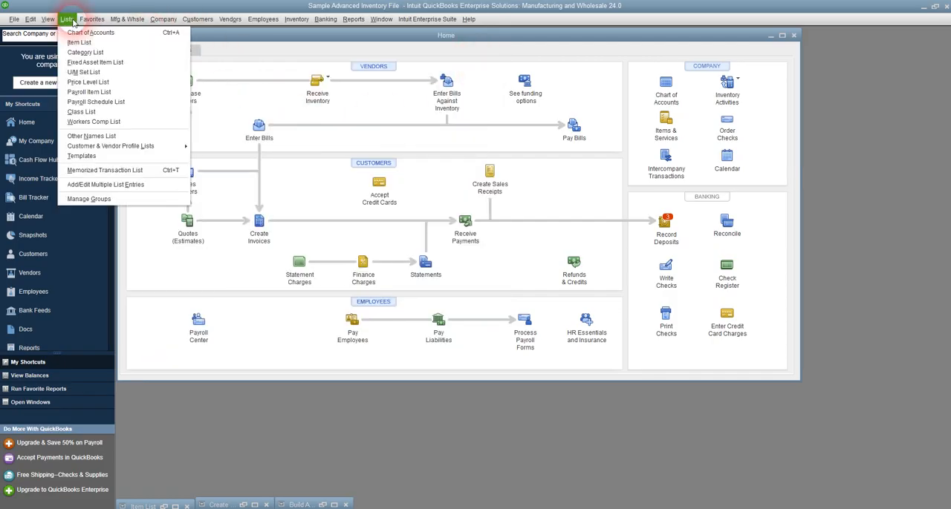
click(72, 21)
click(72, 21)
click(79, 42)
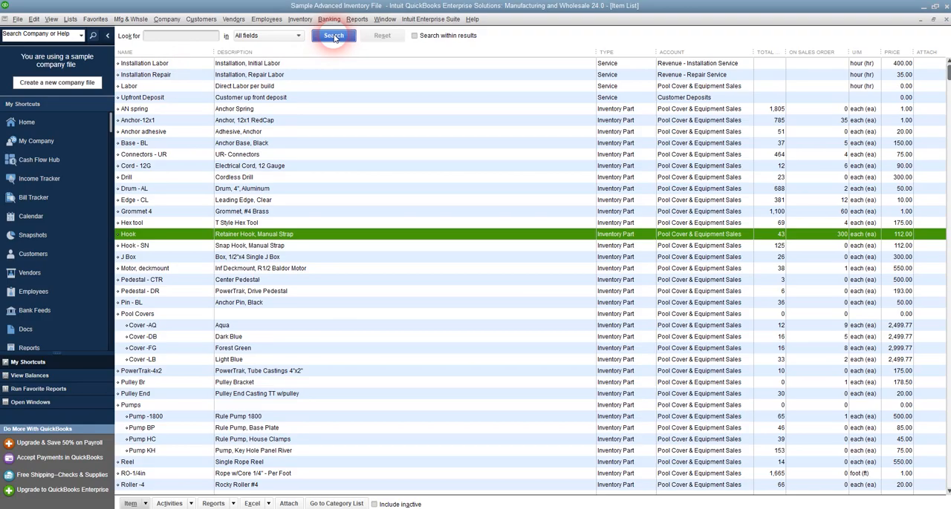
click(178, 36)
click(278, 37)
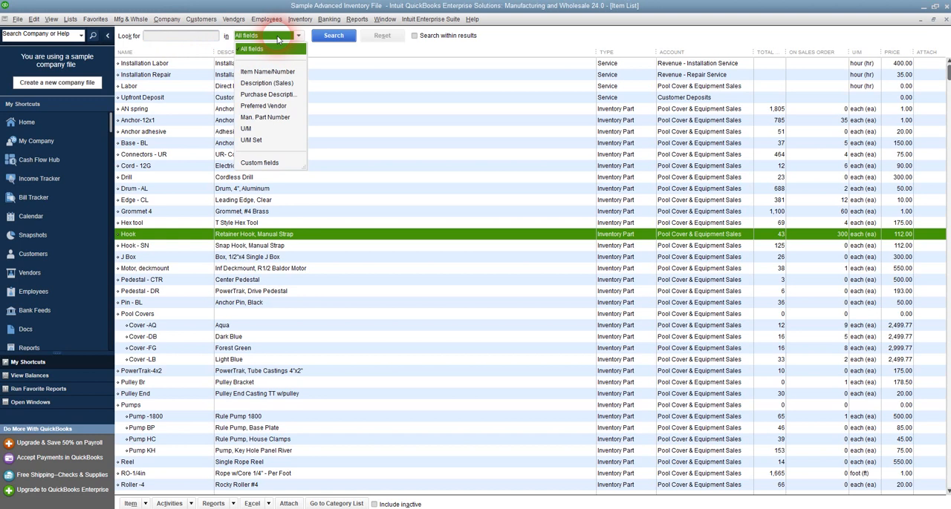
click(279, 39)
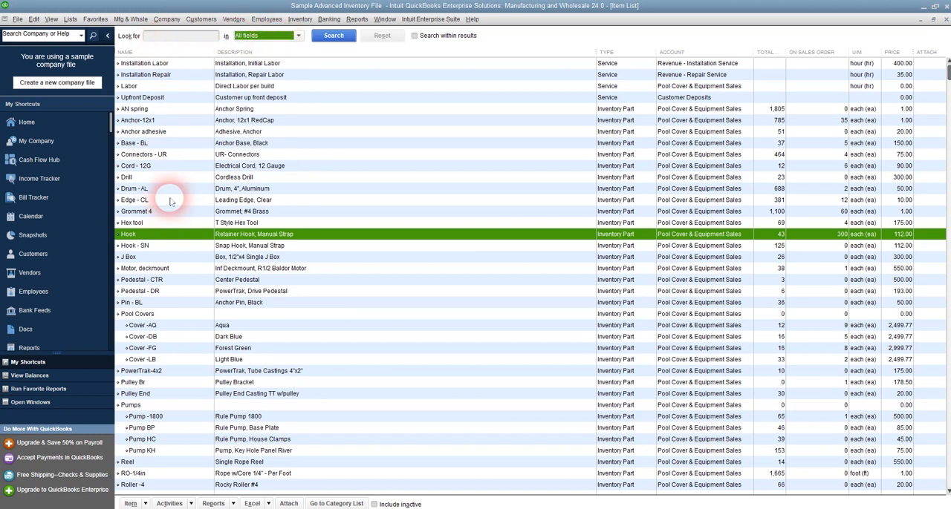
click(920, 20)
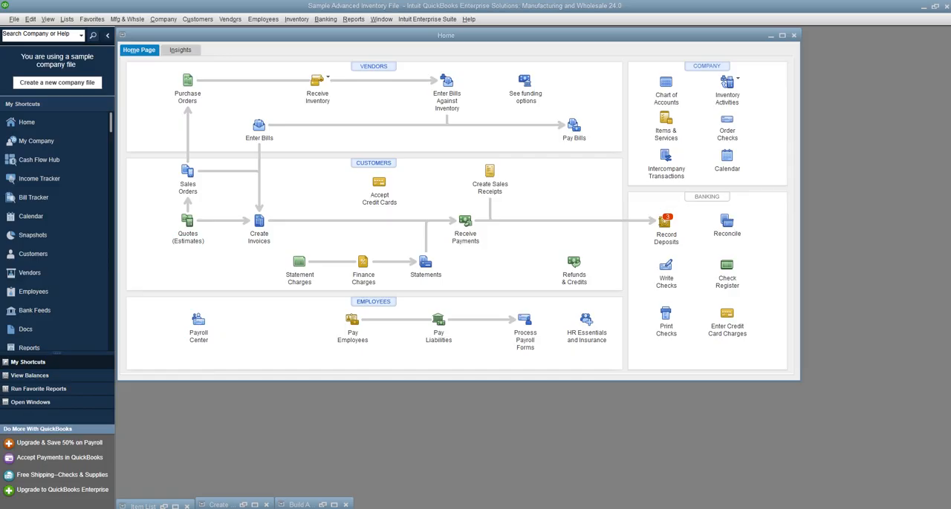
- Switch to Label Connector, maximize it, and open the Multi Item List Print screen, dismissing the sync notice
key(alt+Tab)
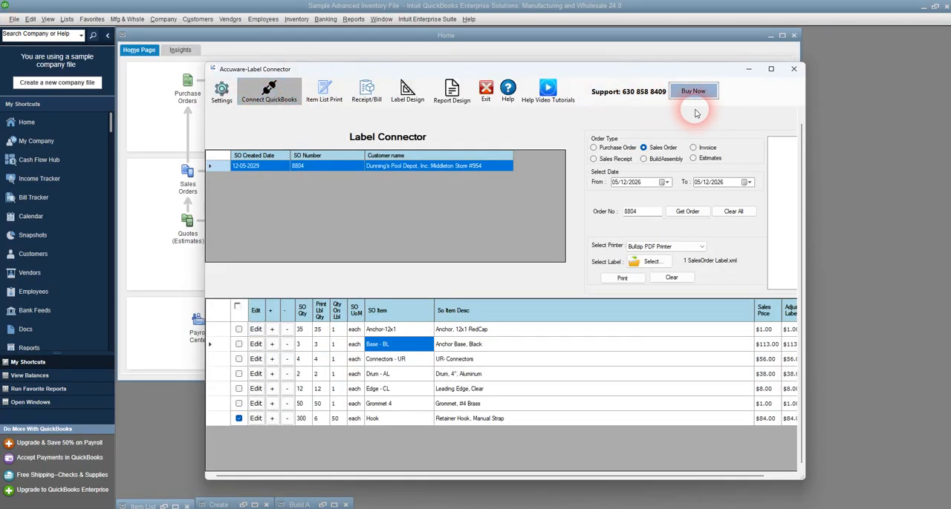
click(771, 70)
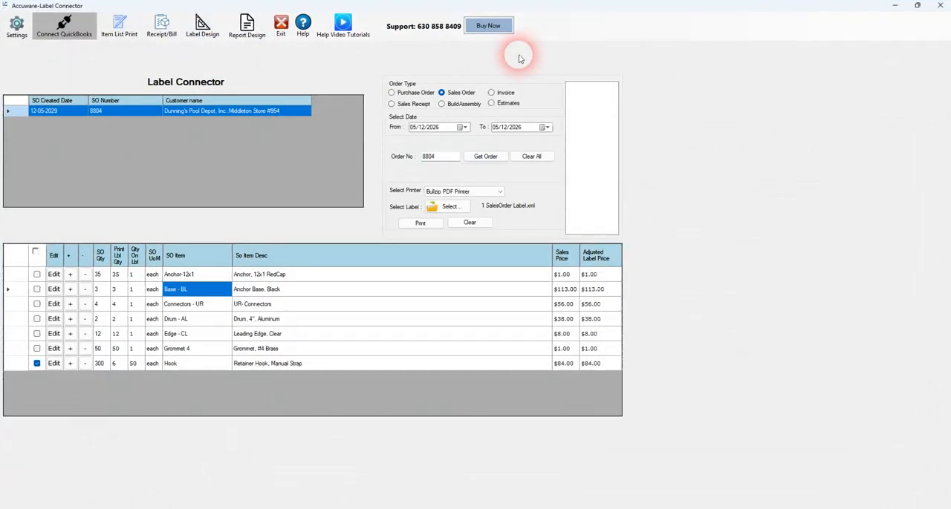
click(118, 25)
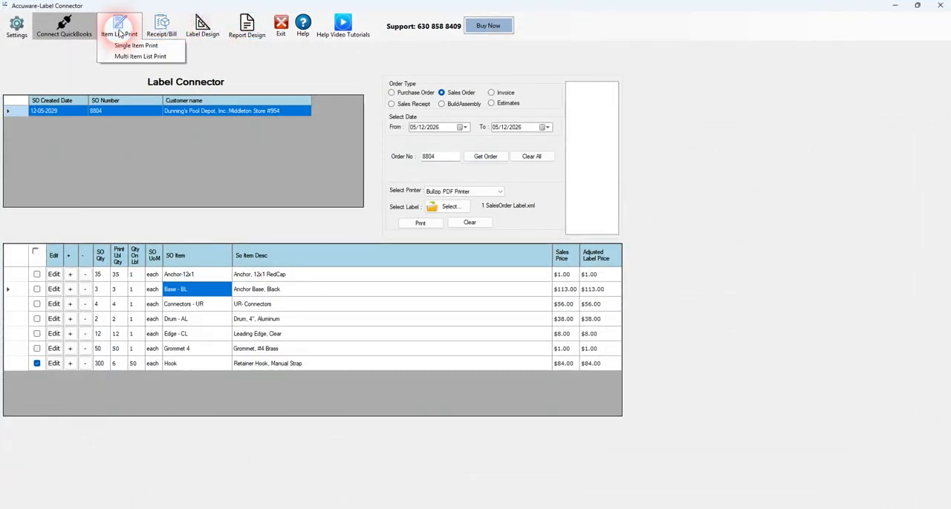
click(136, 60)
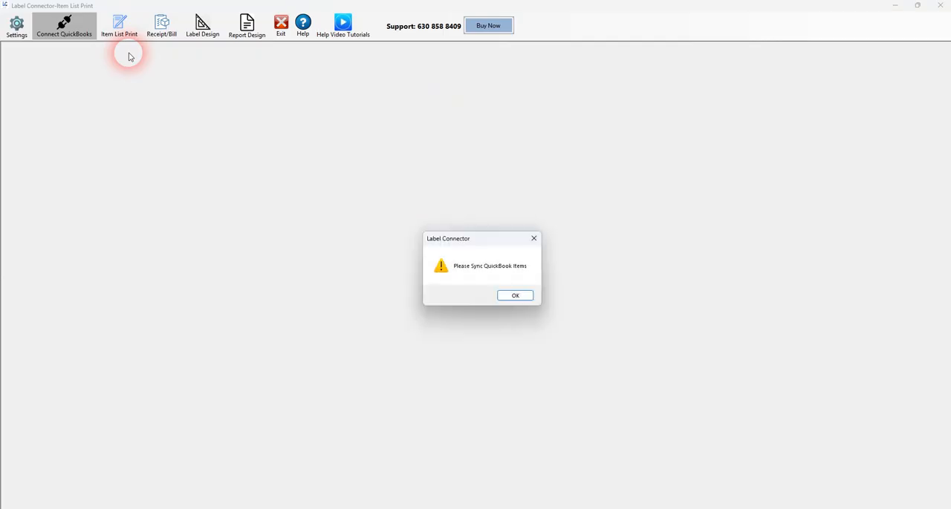
click(516, 296)
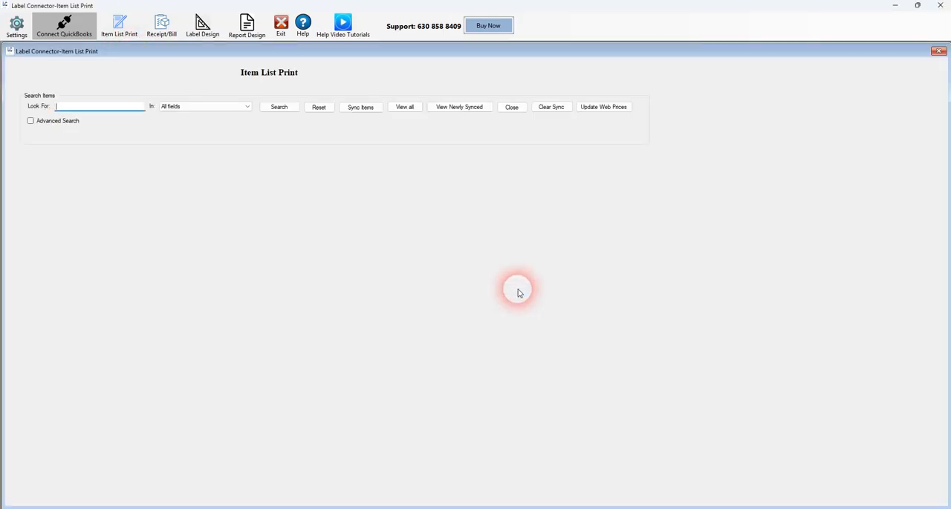
- Sync the inventory items from QuickBooks into the item list, dismiss the sync notice, and exit the sync settings dialog
click(364, 108)
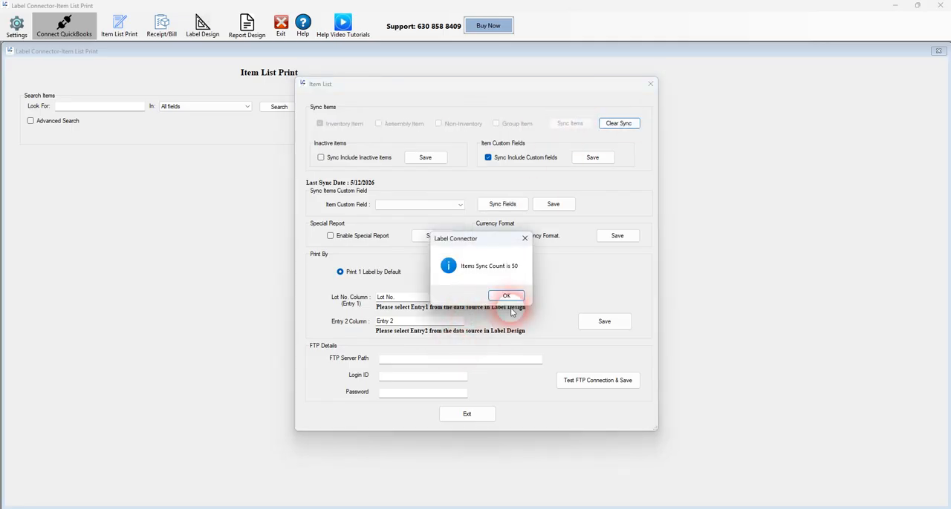
click(511, 296)
click(467, 413)
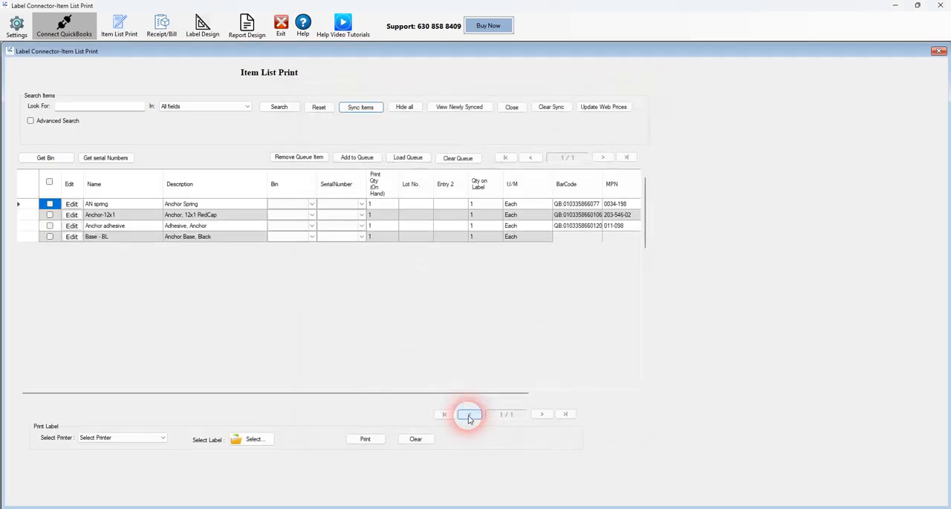
- Examine the synced items' names and descriptions, the item search field, and the Bin column in the item list
click(93, 184)
click(89, 226)
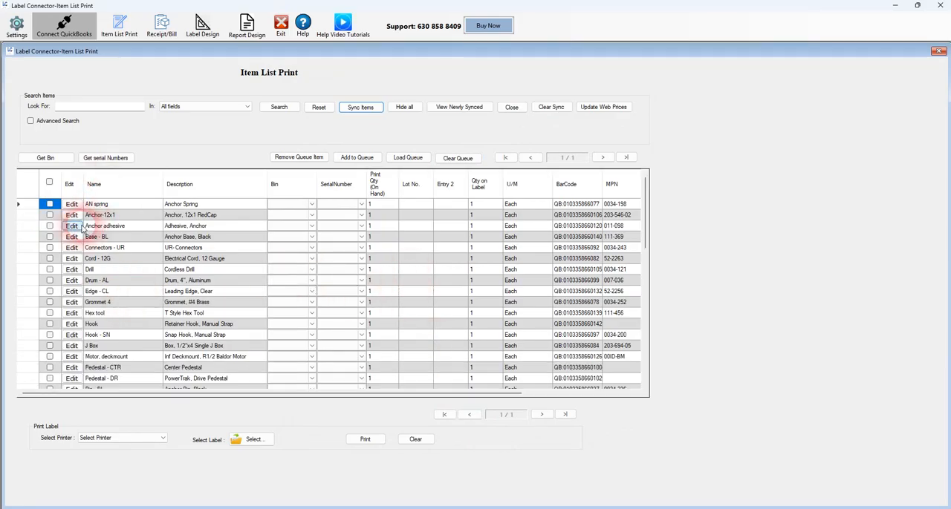
click(78, 107)
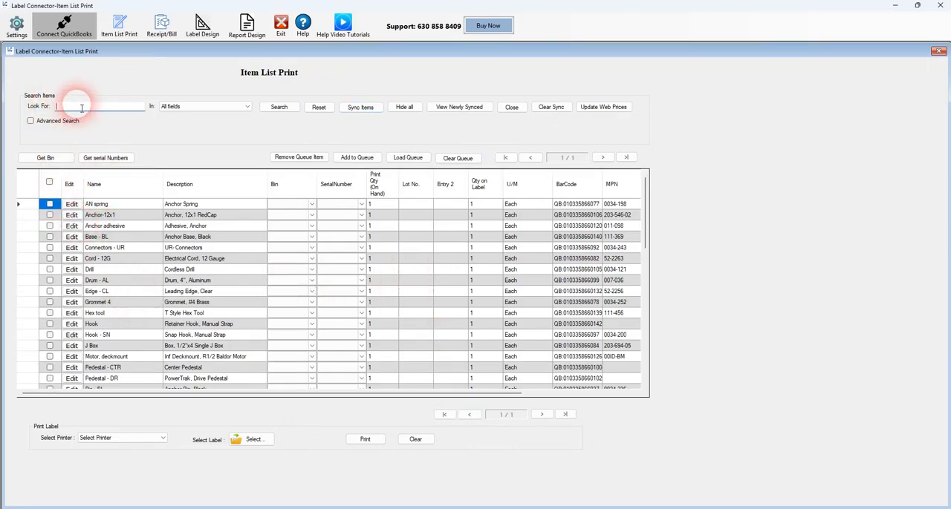
click(265, 110)
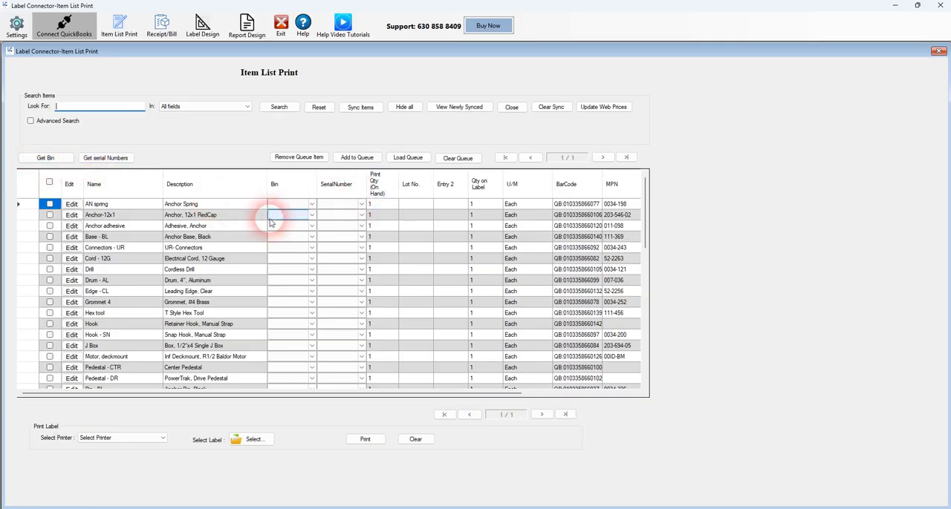
click(305, 208)
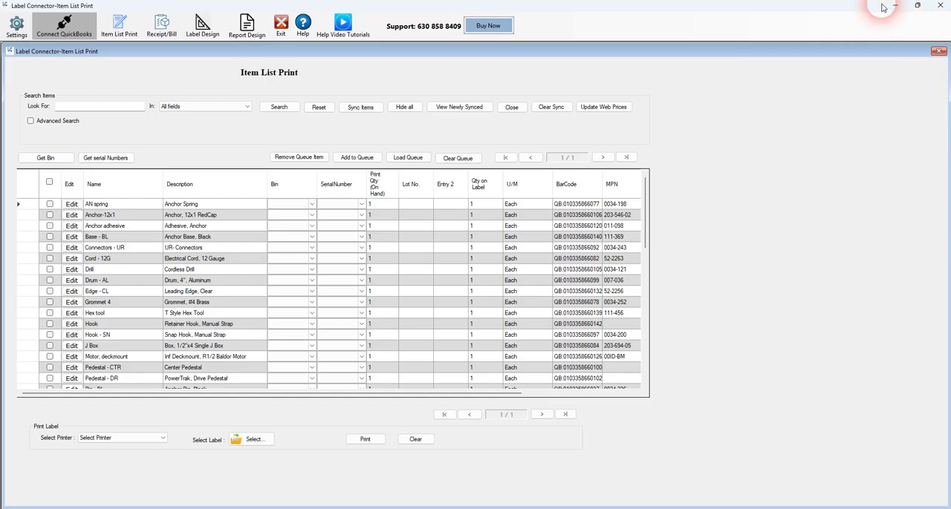
- Restore the Label Connector window to a smaller size and move it aside to reveal the QuickBooks home page
click(915, 7)
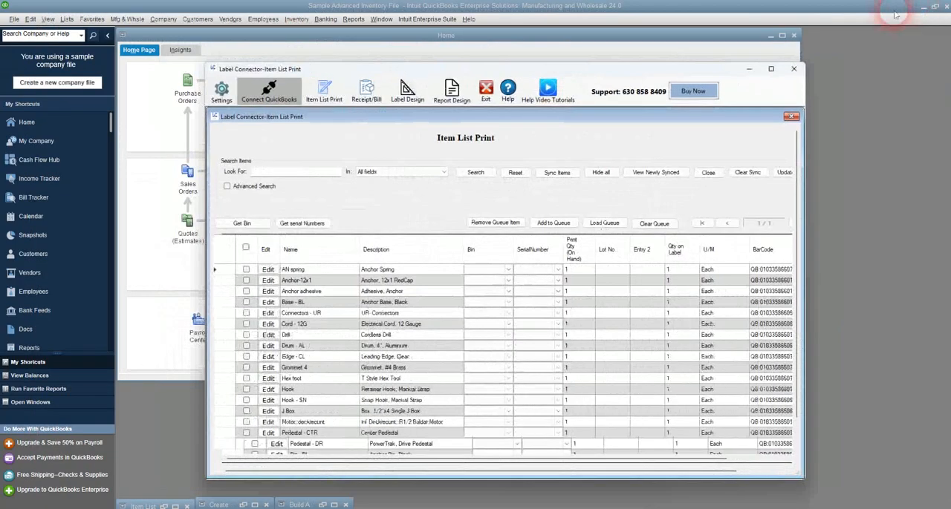
drag(592, 75, 696, 82)
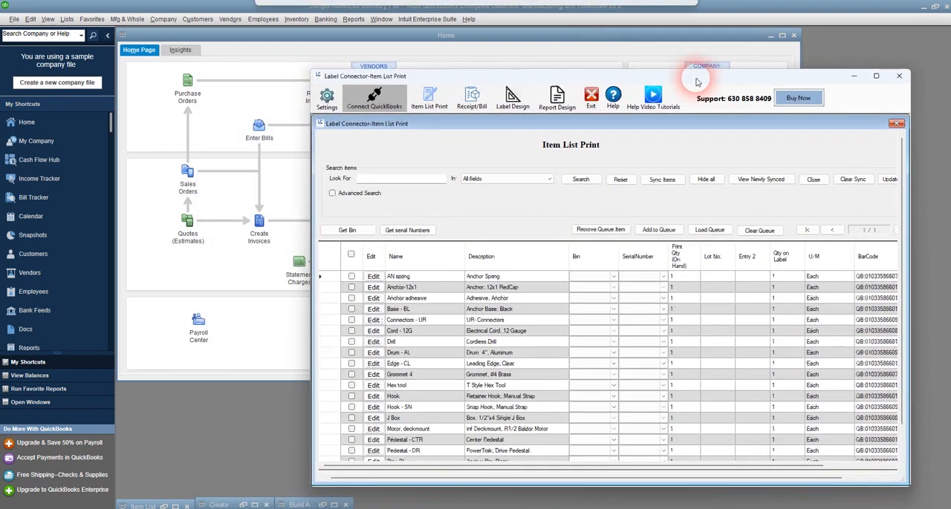